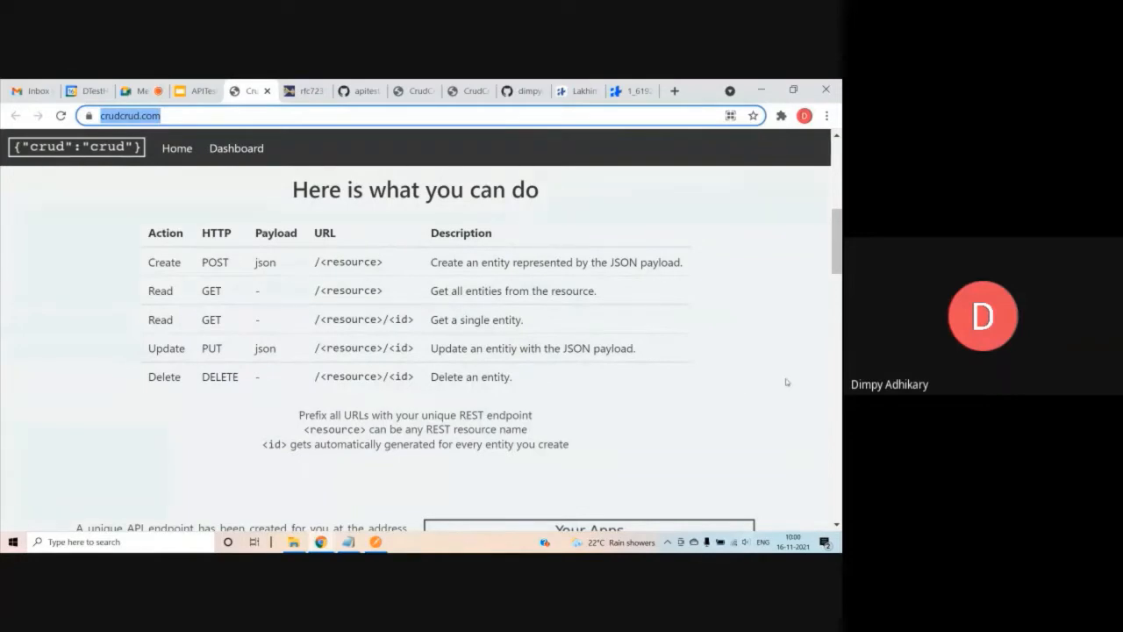
Step: Load the unique REST endpoint from the CrudCrud home page in a new browser tab and inspect the returned resource list
scroll(783, 380, up, 5)
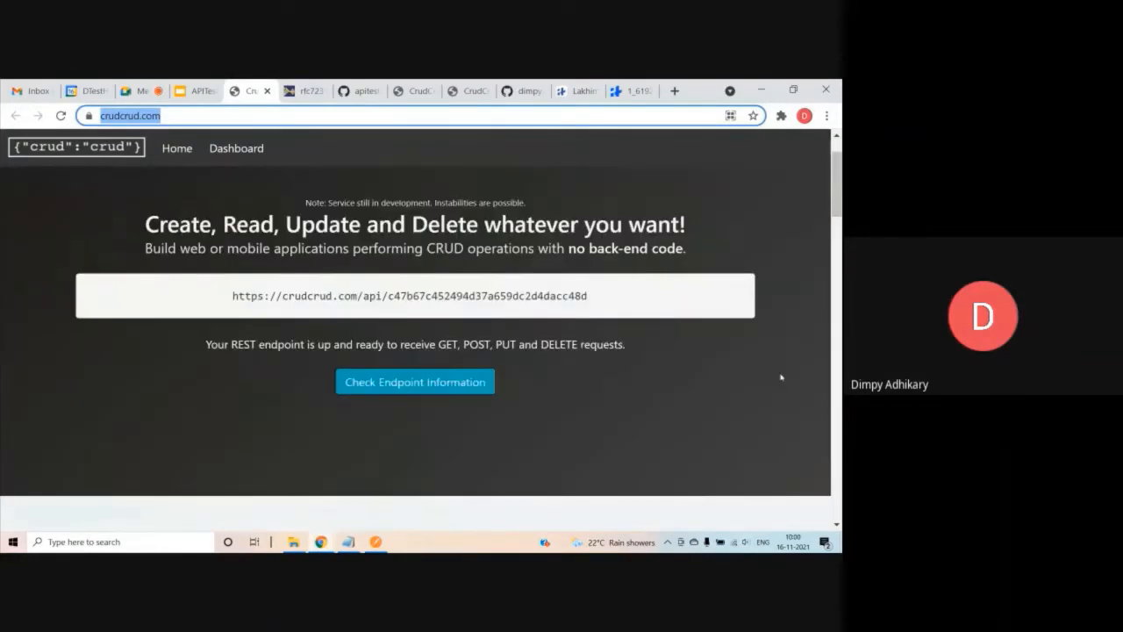
scroll(780, 375, down, 5)
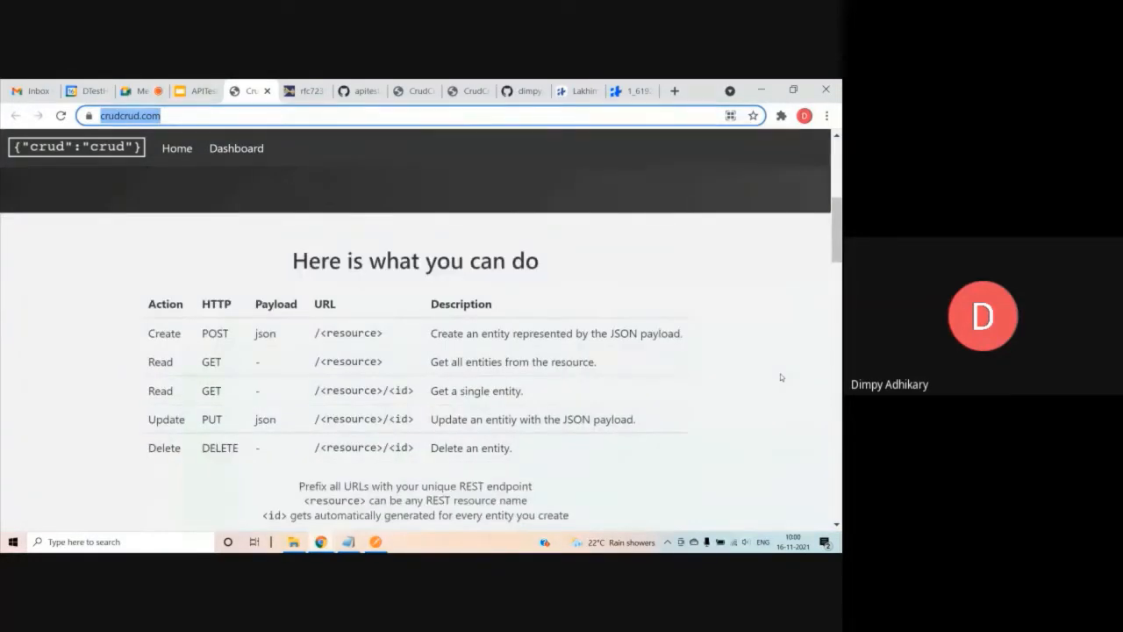
scroll(667, 363, down, 3)
scroll(689, 365, up, 6)
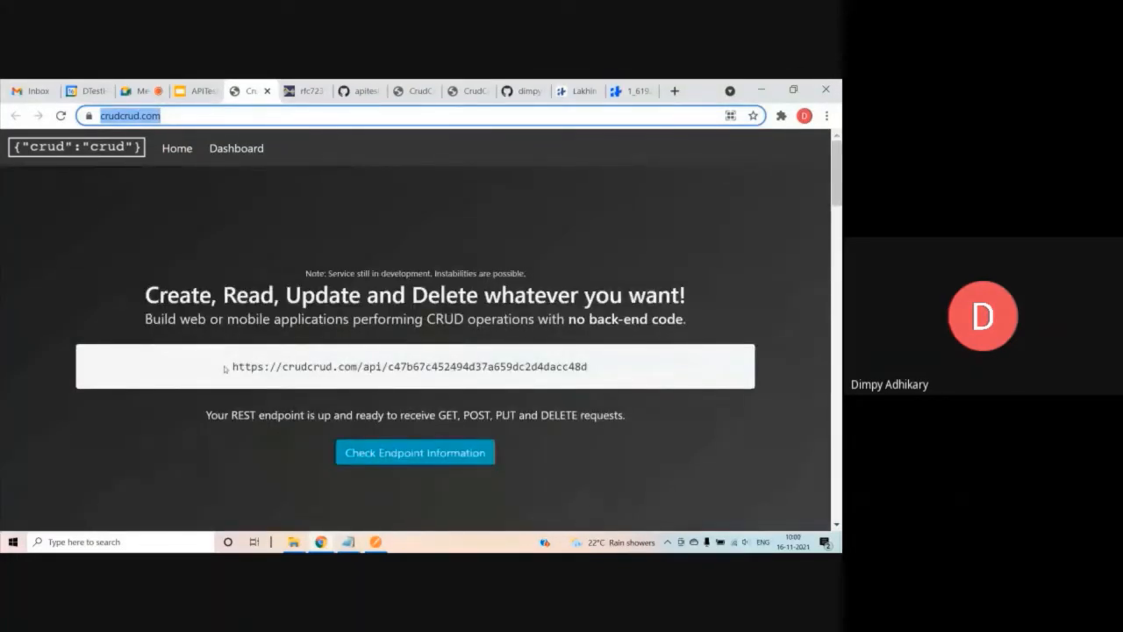
drag(233, 366, 601, 374)
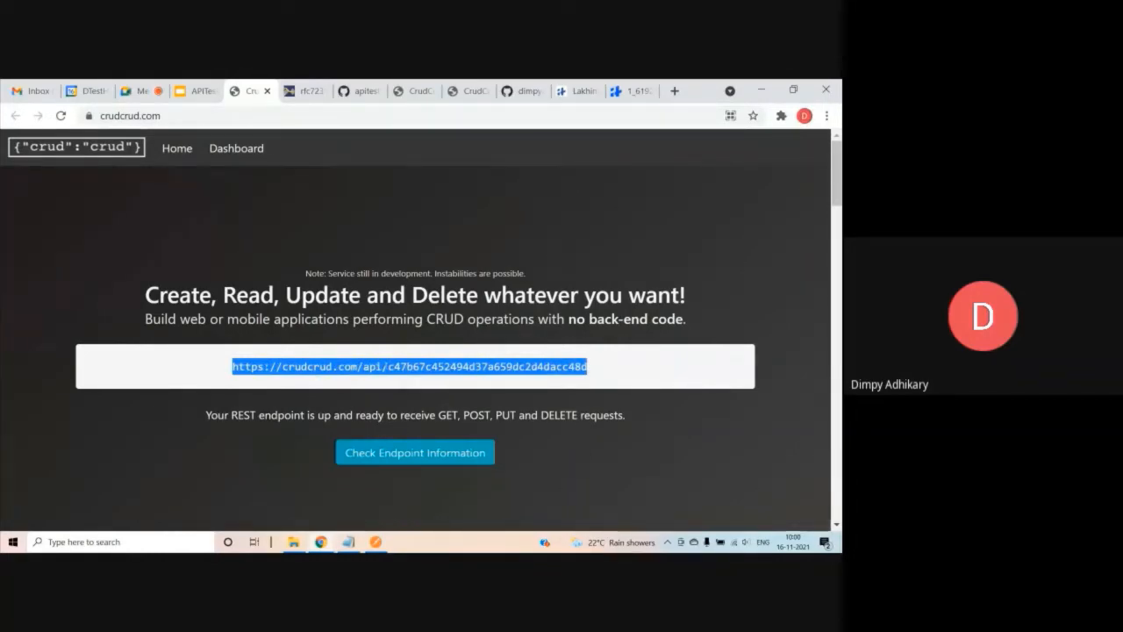
right_click(383, 367)
click(409, 377)
click(674, 91)
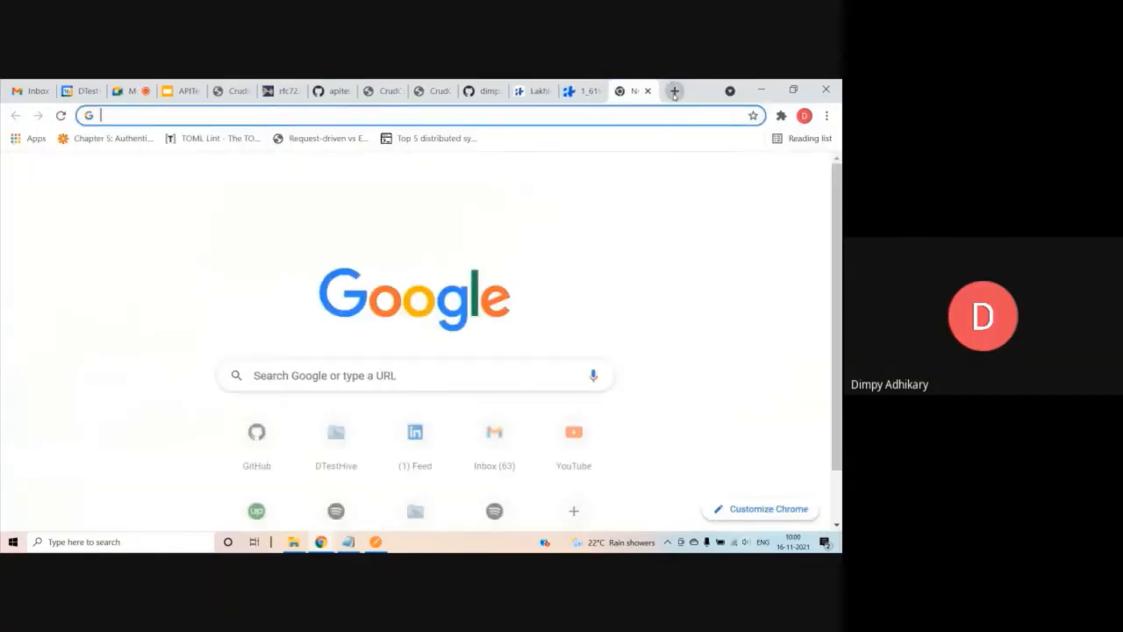
key(ctrl+v)
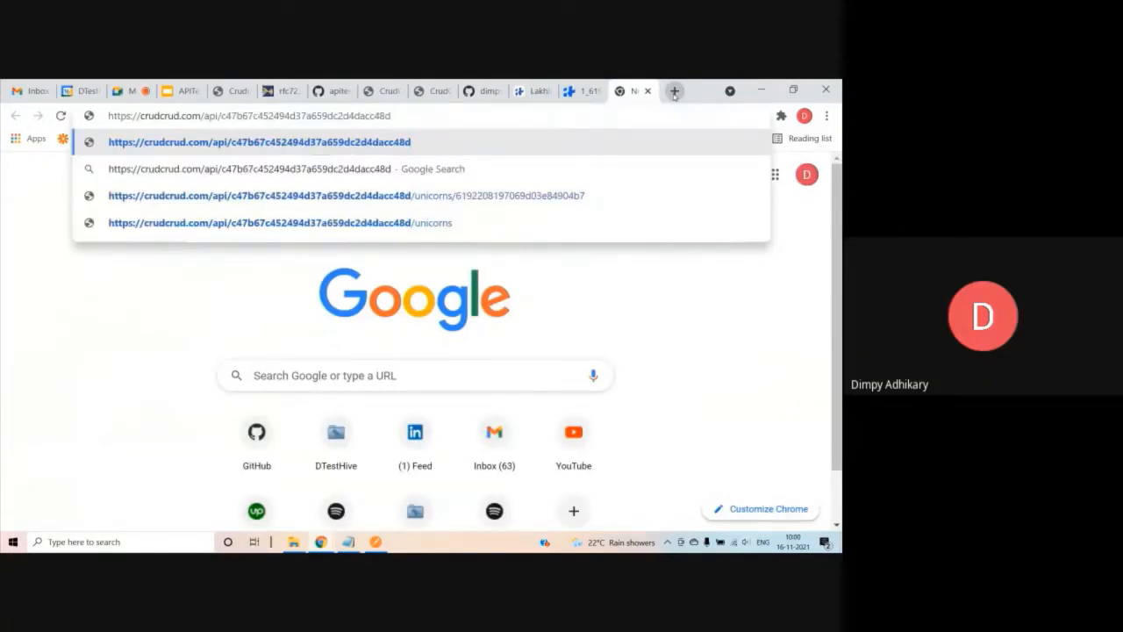
key(Return)
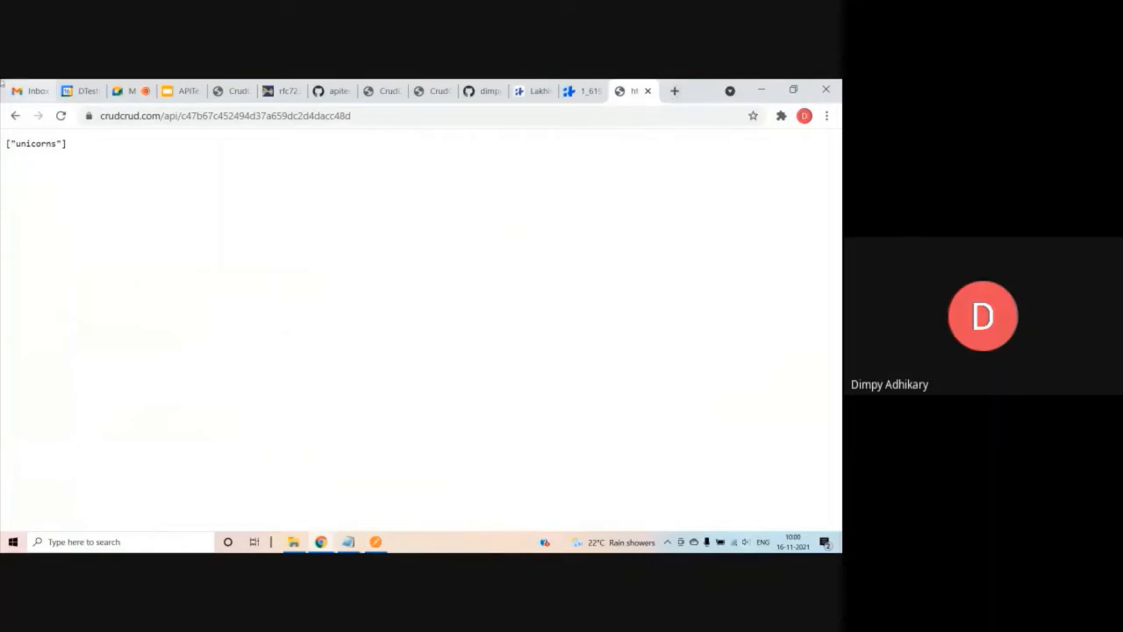
drag(78, 146, 3, 143)
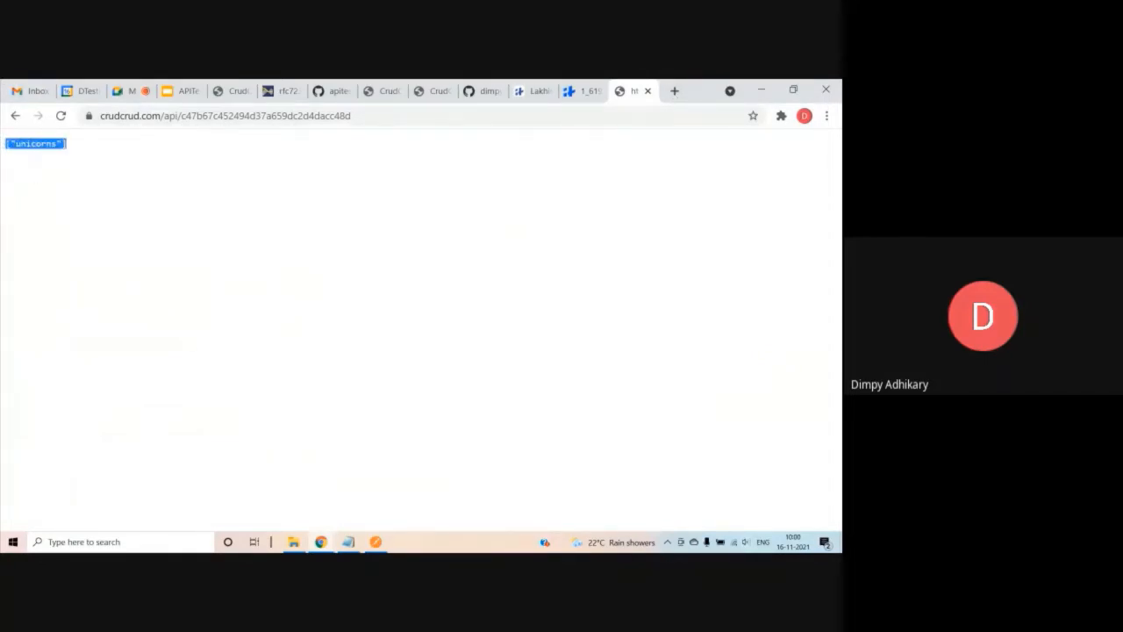
double_click(35, 143)
Step: Return to the CrudCrud home page and review the table of supported actions, HTTP methods, payloads and URLs
click(232, 91)
scroll(142, 366, down, 5)
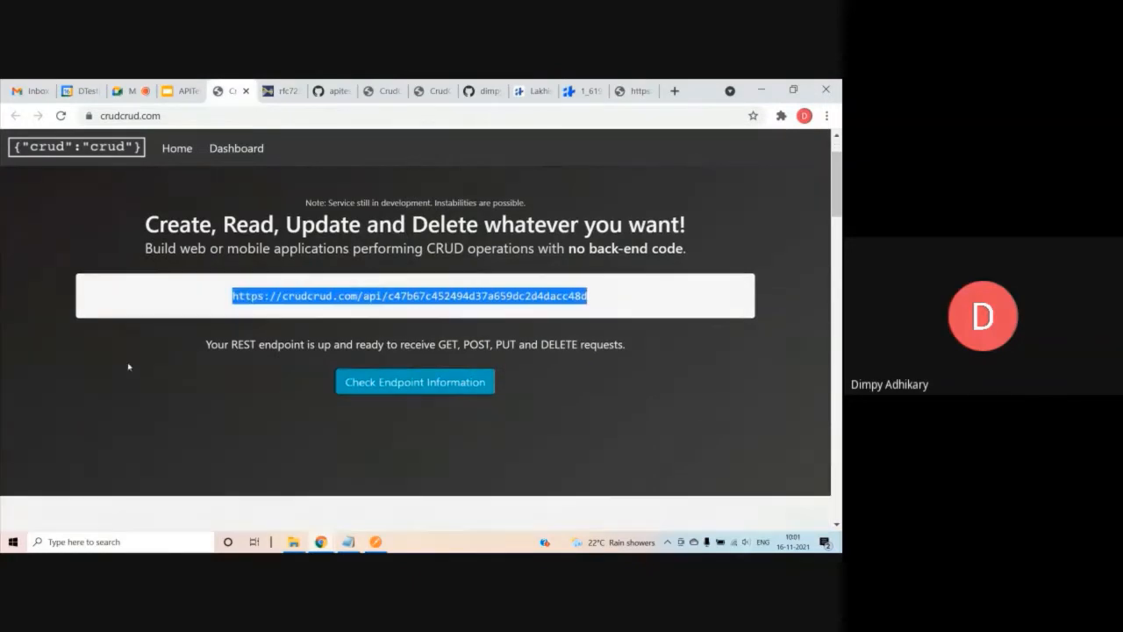
scroll(125, 358, down, 1)
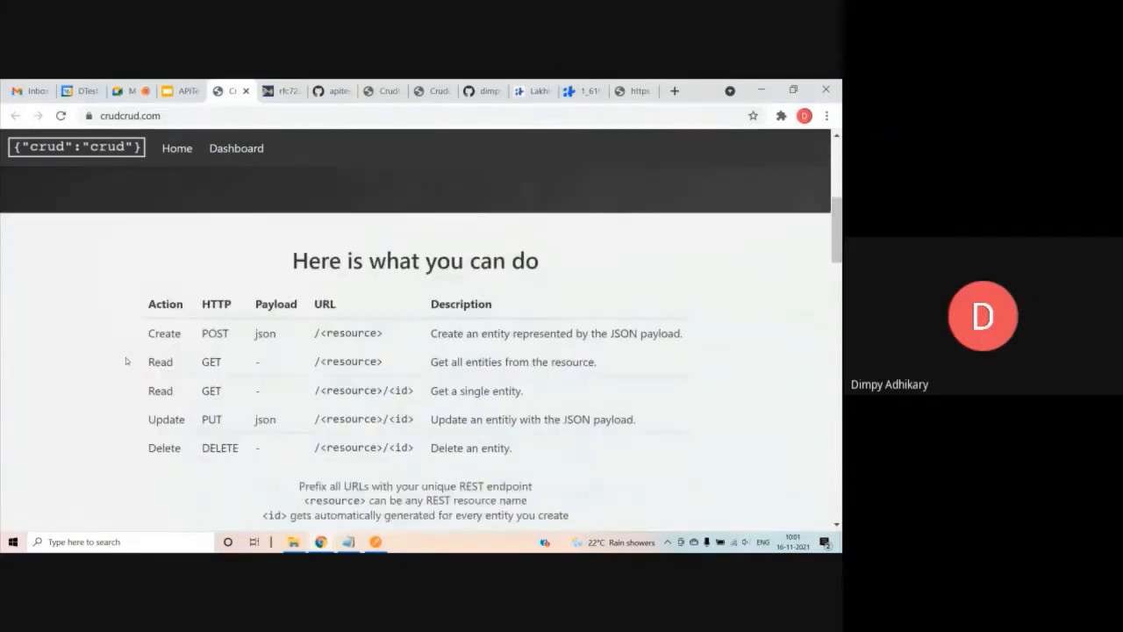
drag(147, 333, 216, 333)
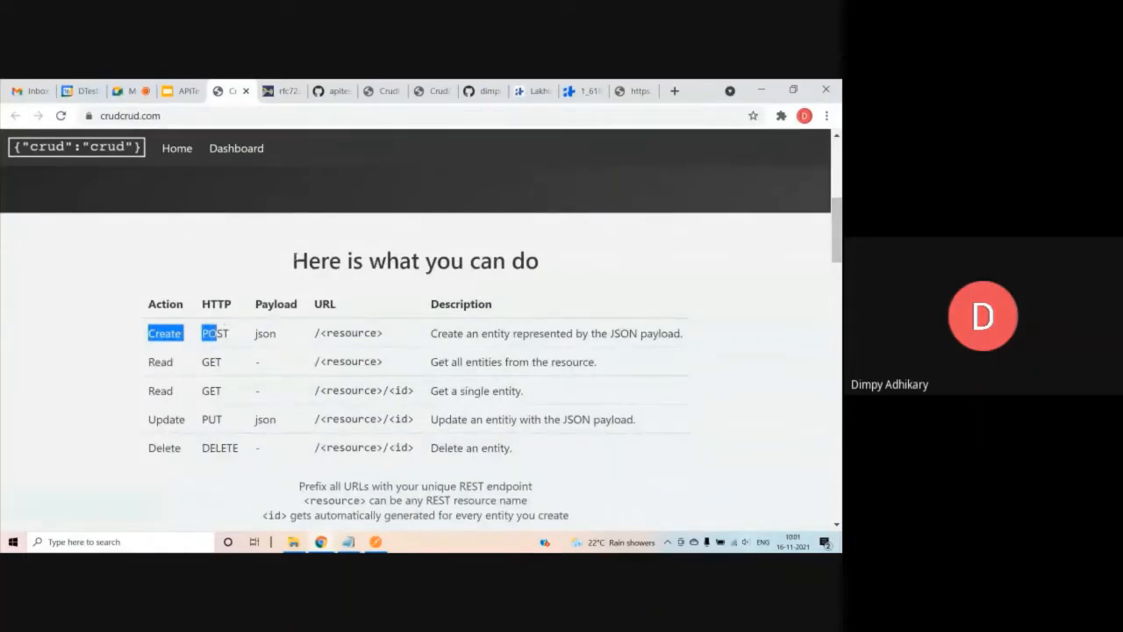
drag(293, 260, 539, 261)
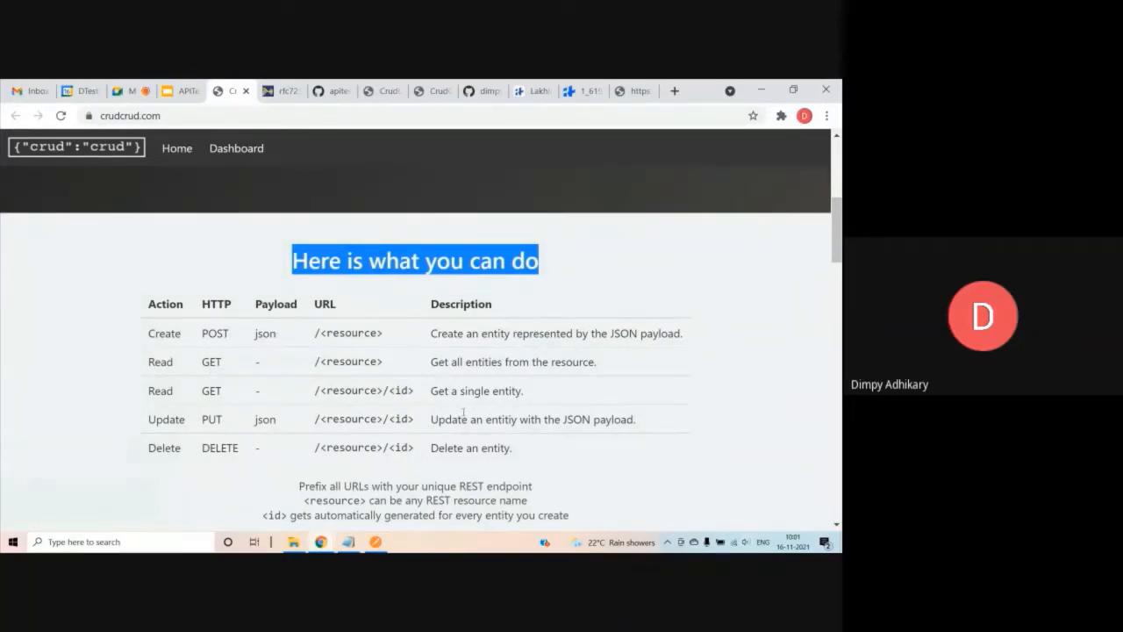
scroll(463, 413, down, 1)
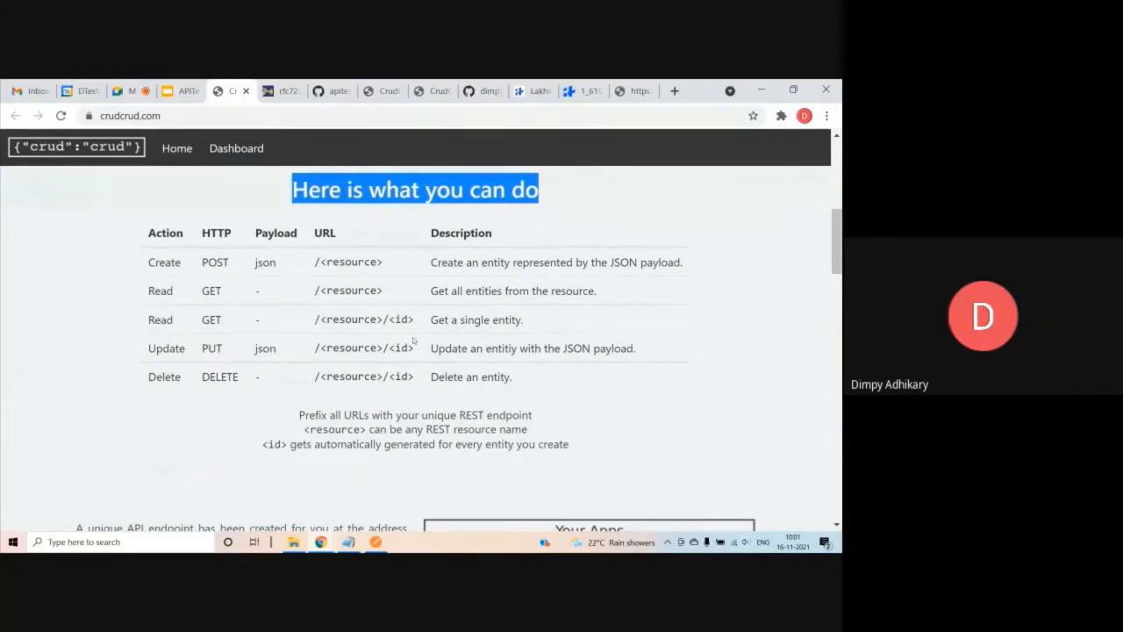
scroll(413, 340, down, 4)
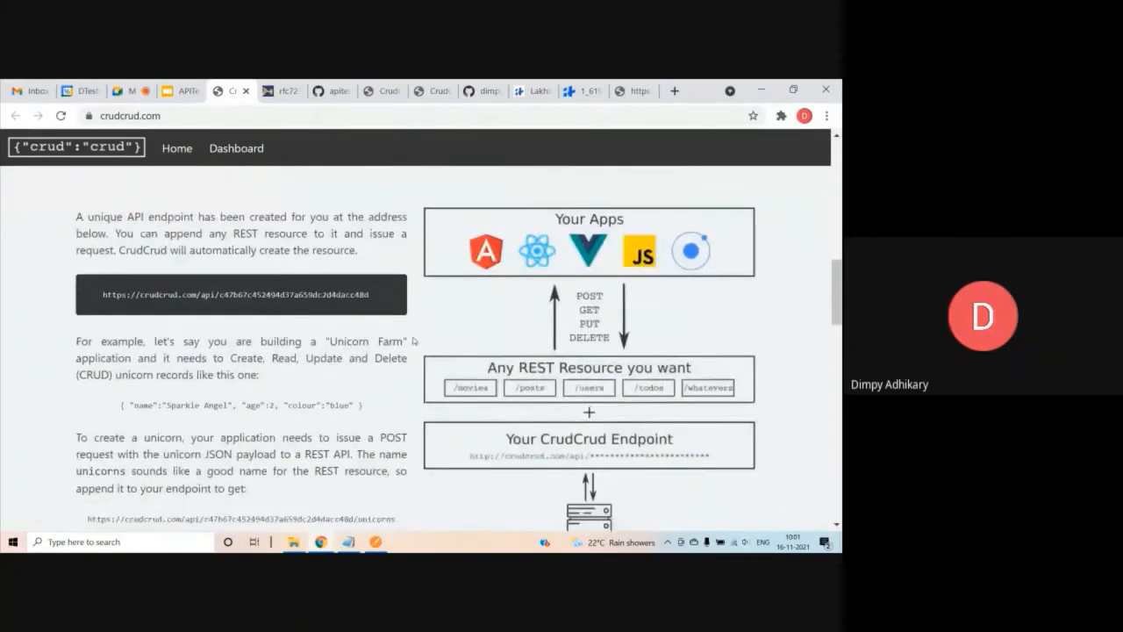
Step: Examine the sample unicorn JSON record and the endpoint address for the unicorns resource
scroll(413, 340, down, 1)
drag(117, 363, 395, 369)
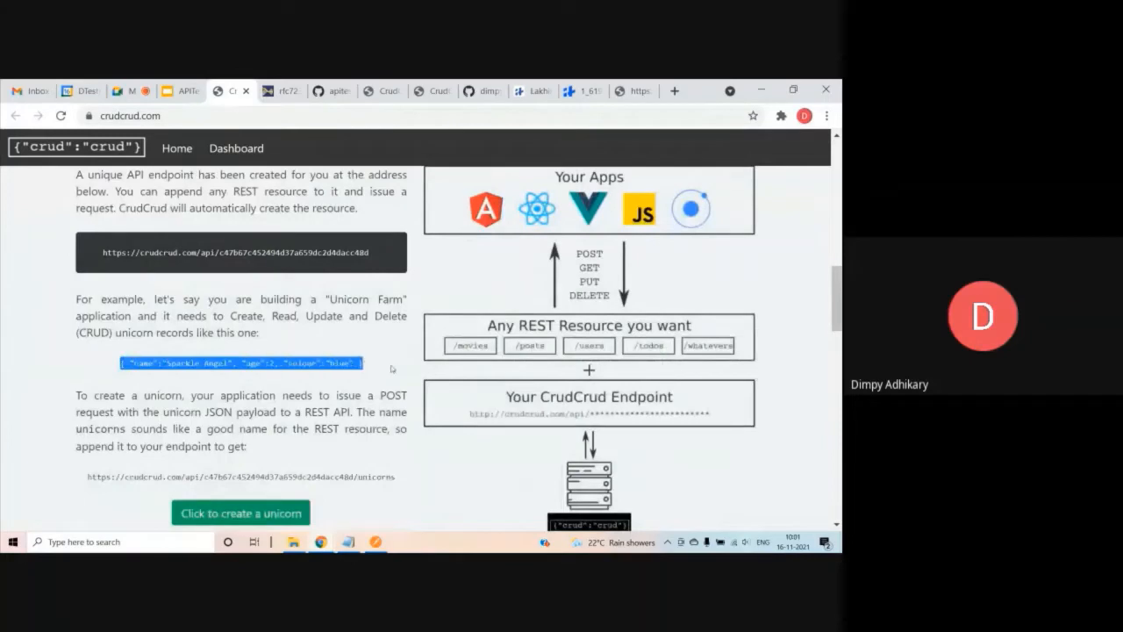
click(160, 371)
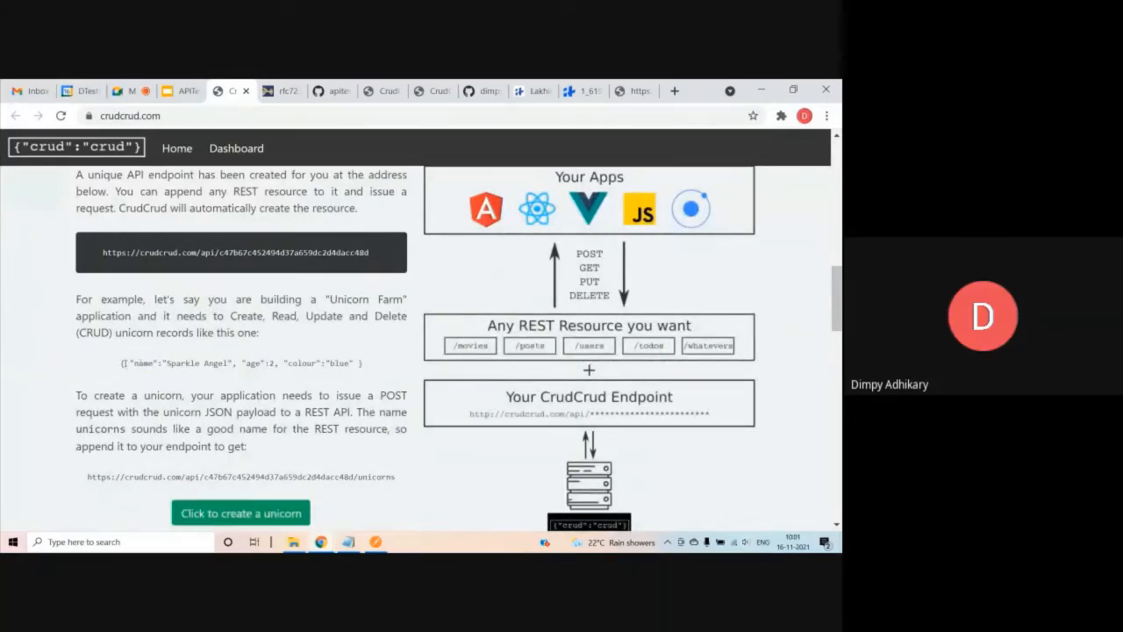
drag(123, 363, 386, 365)
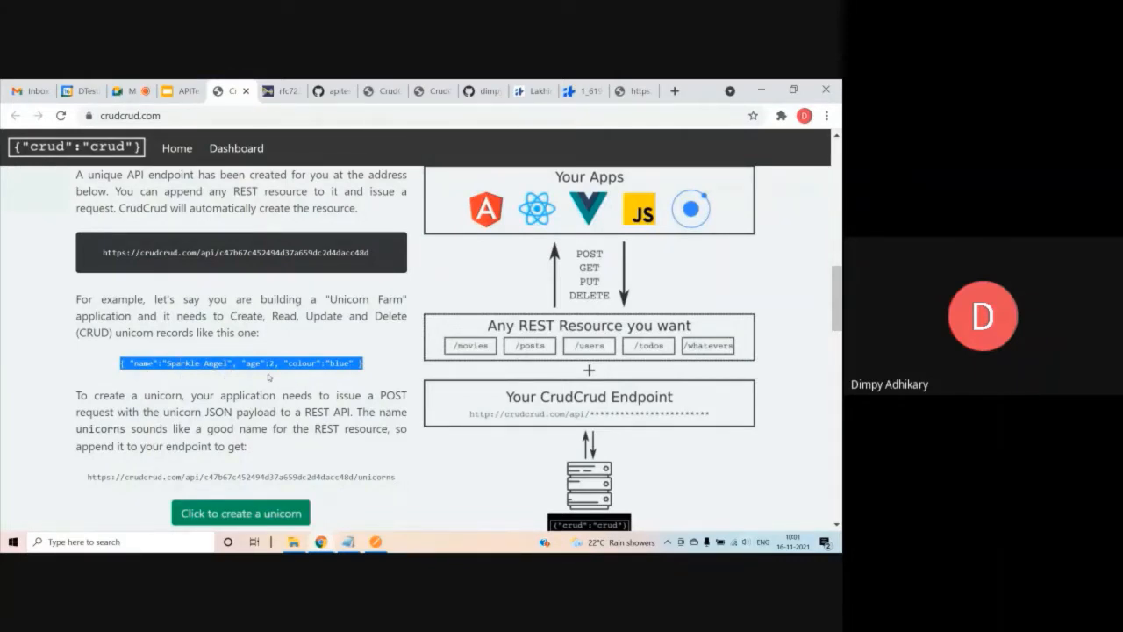
click(370, 372)
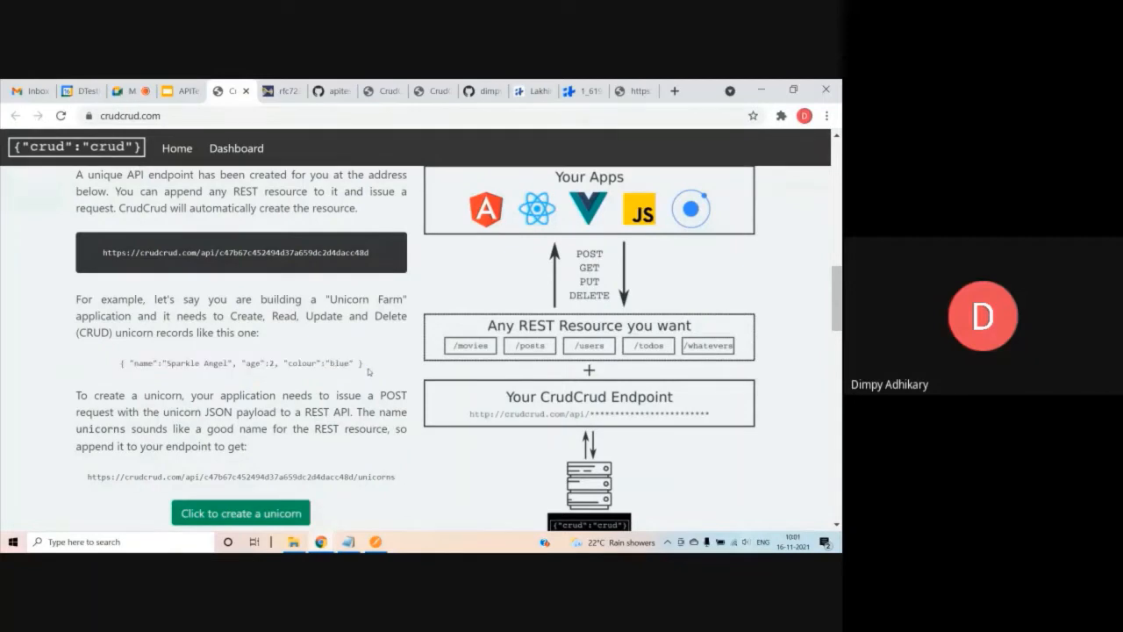
drag(369, 366, 120, 368)
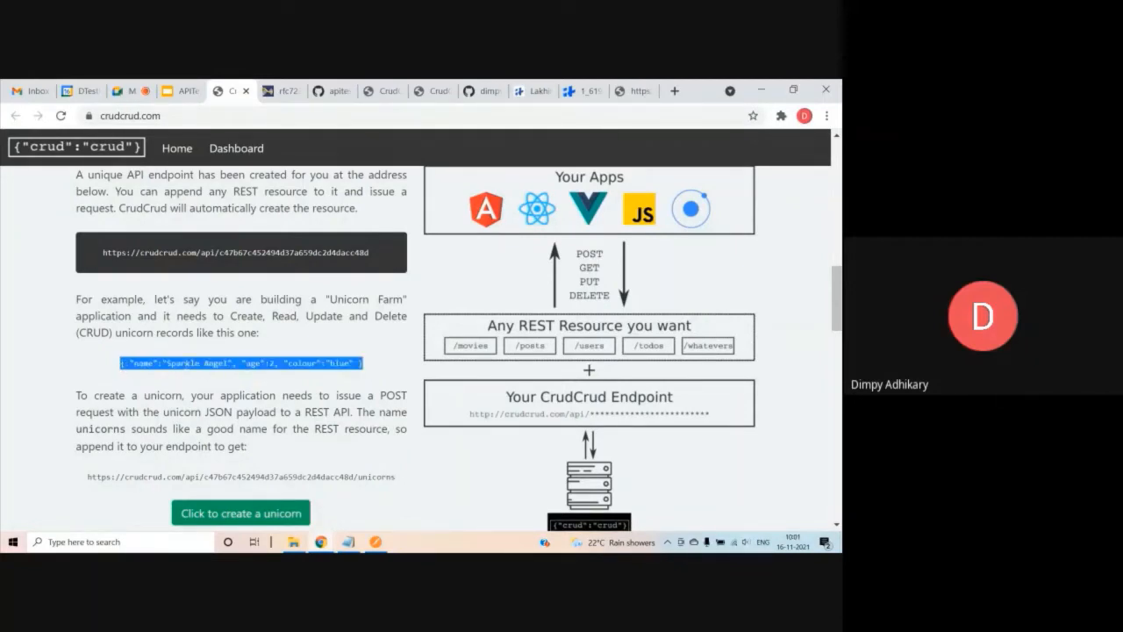
scroll(421, 342, down, 1)
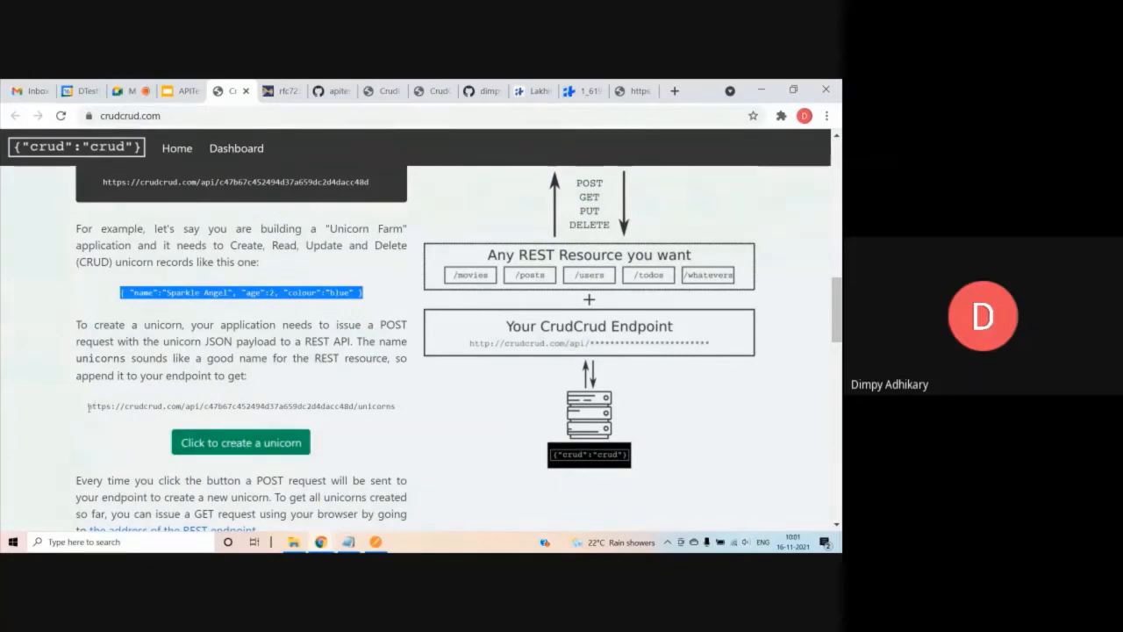
drag(88, 407, 399, 415)
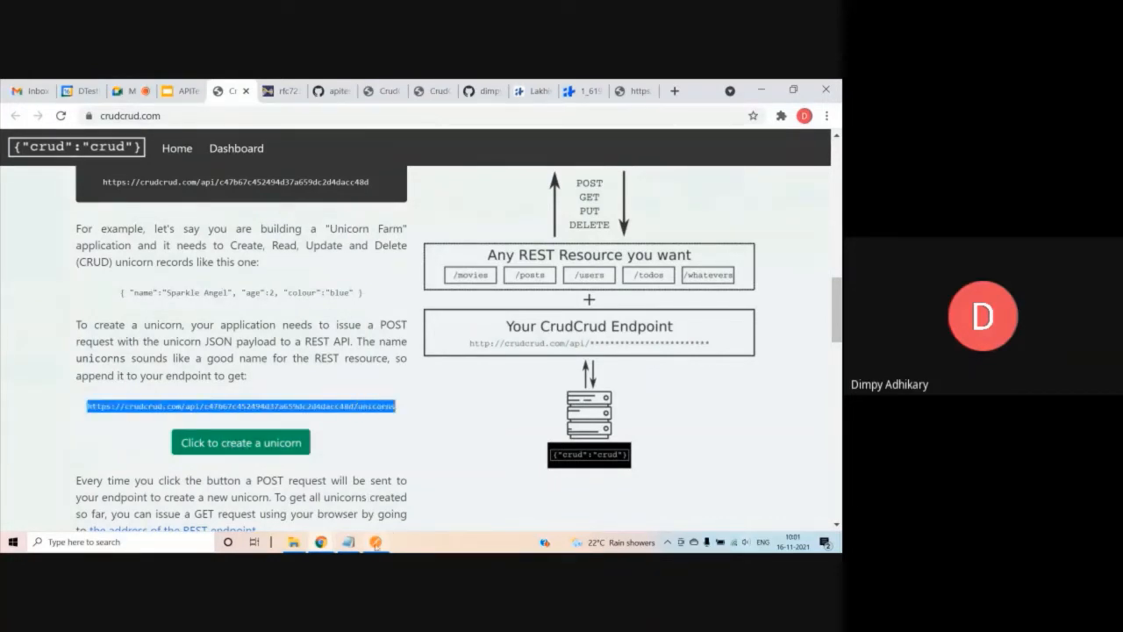
Step: Switch to Postman and close the open crudcrud request tabs, saving the changes to crudcrud Delete
click(376, 542)
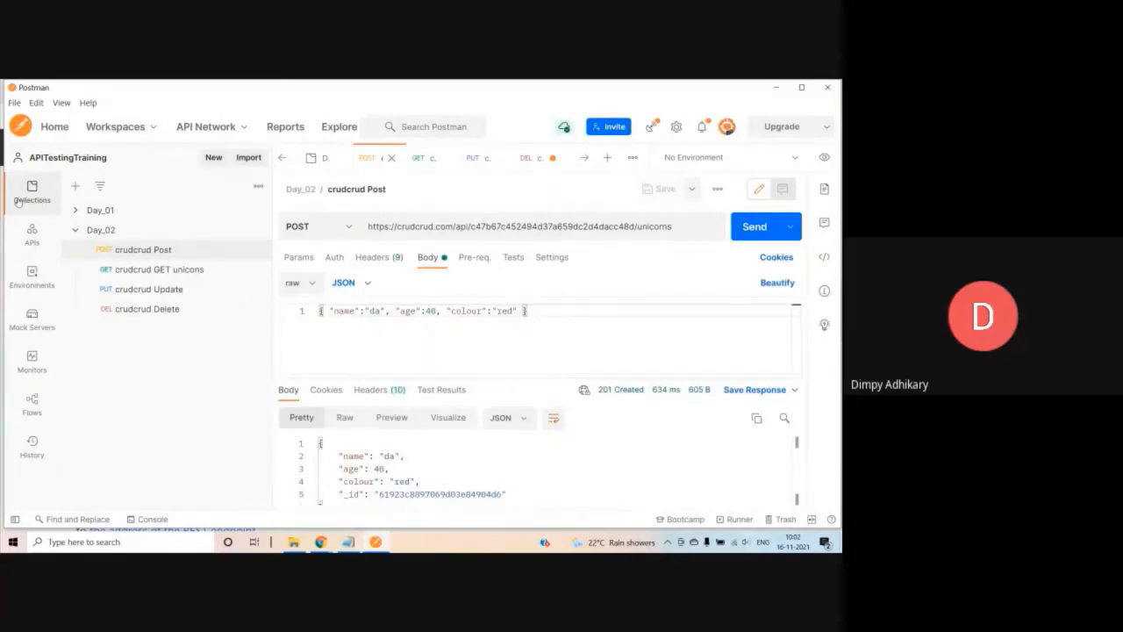
click(446, 159)
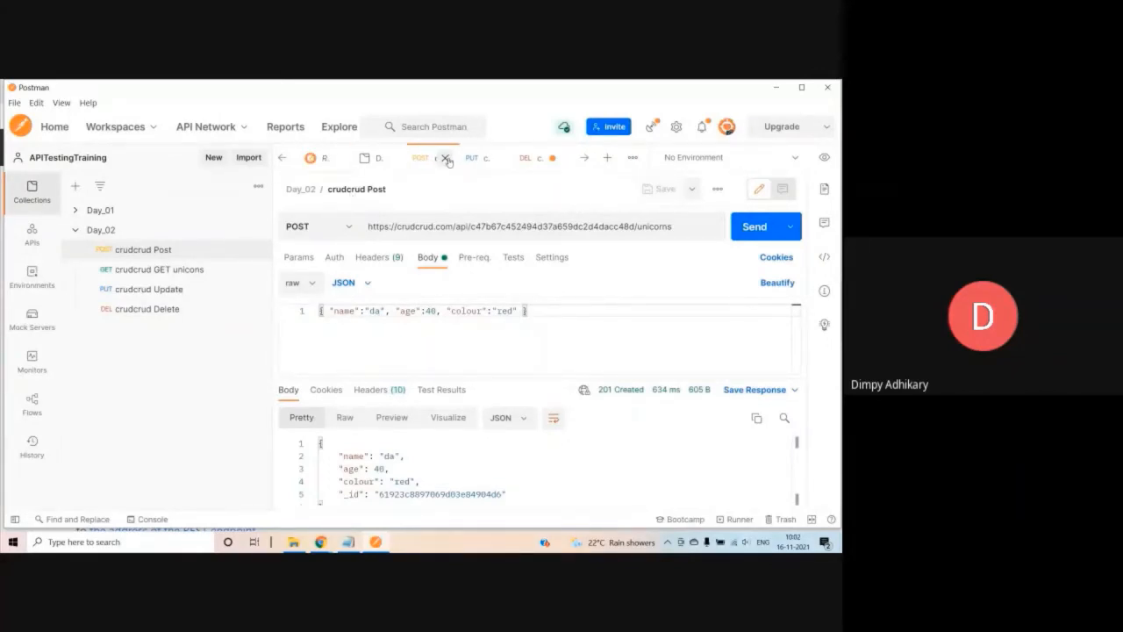
click(445, 159)
click(446, 158)
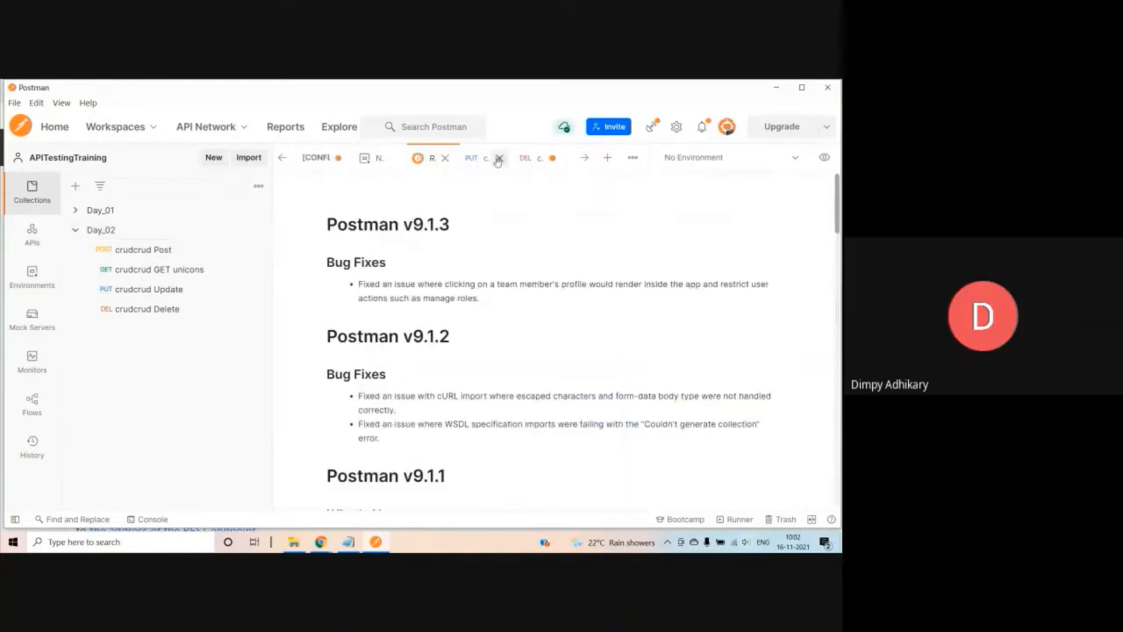
click(552, 157)
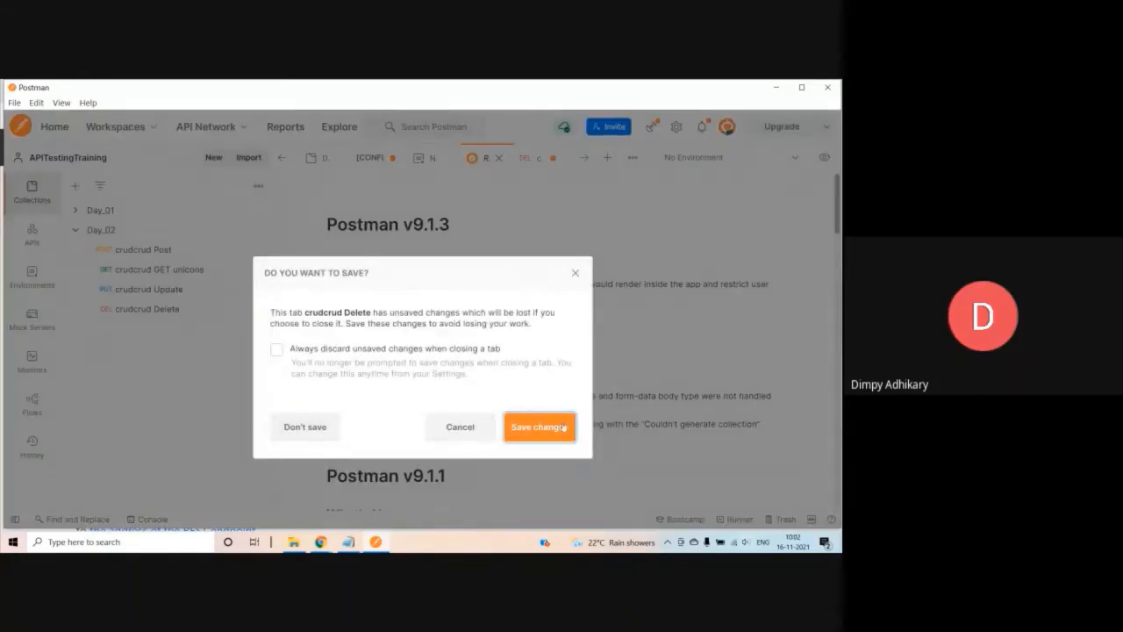
click(560, 428)
Step: Close the conflict, release notes and Day_01 tabs, keeping only the workspace Overview open
click(515, 158)
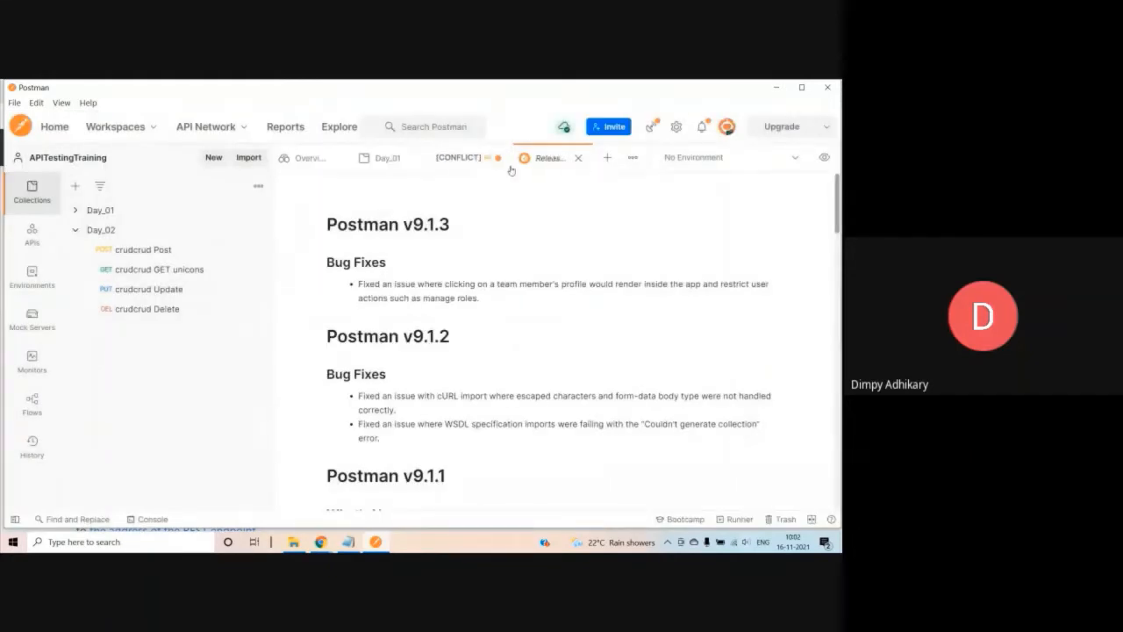
click(498, 158)
click(535, 439)
click(578, 158)
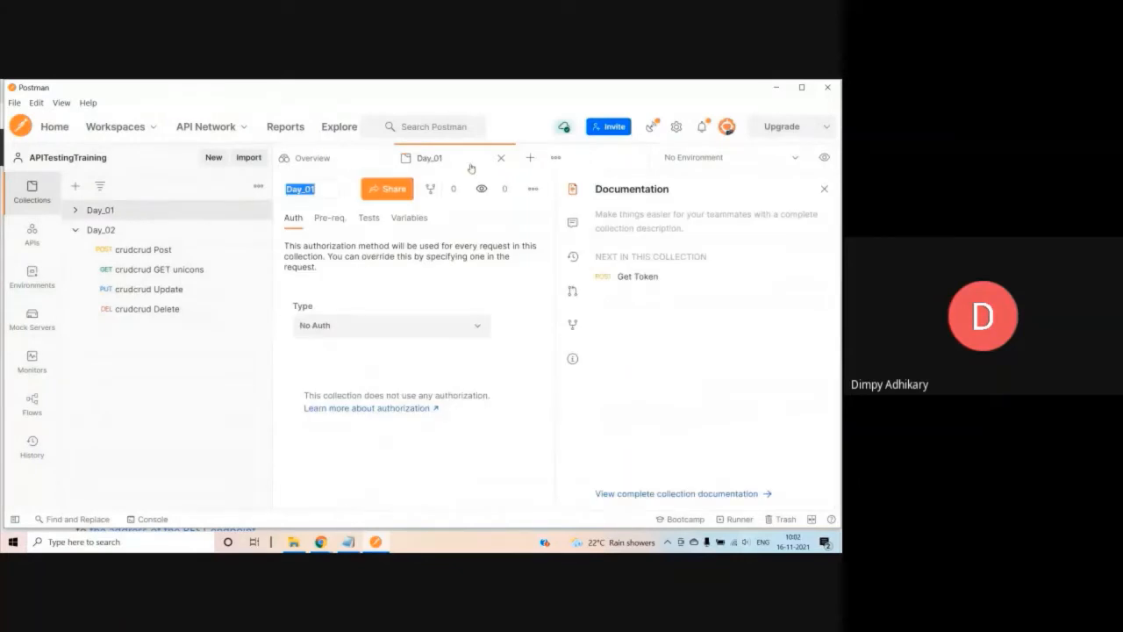
click(500, 159)
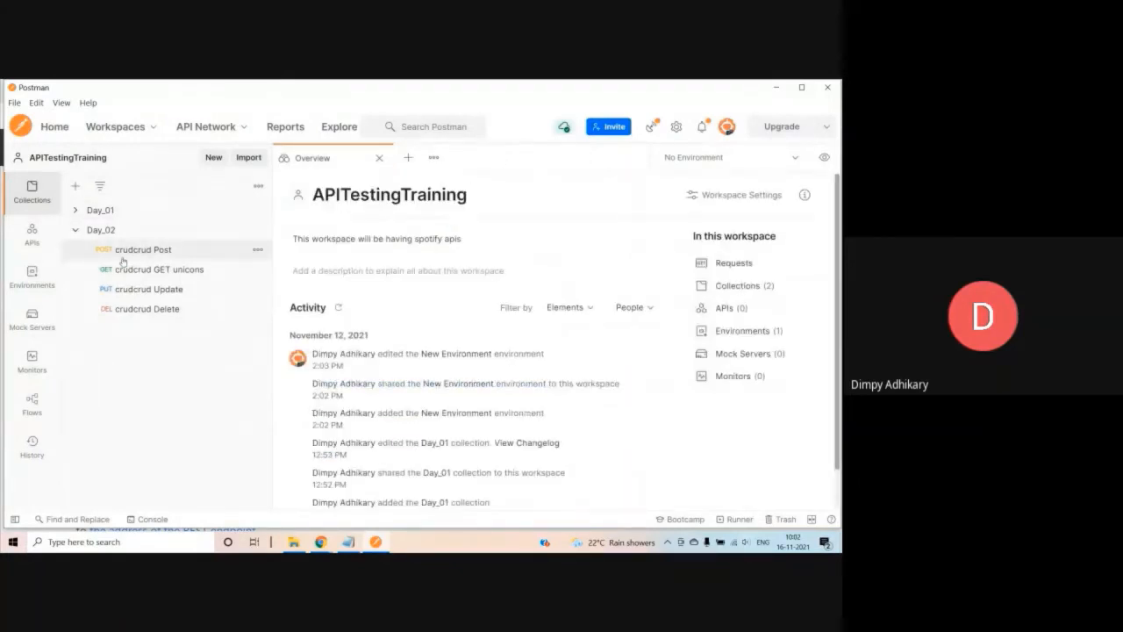
Step: Look at the workspace list with its Create Workspace option and at the Create New choices, including Collection
click(127, 131)
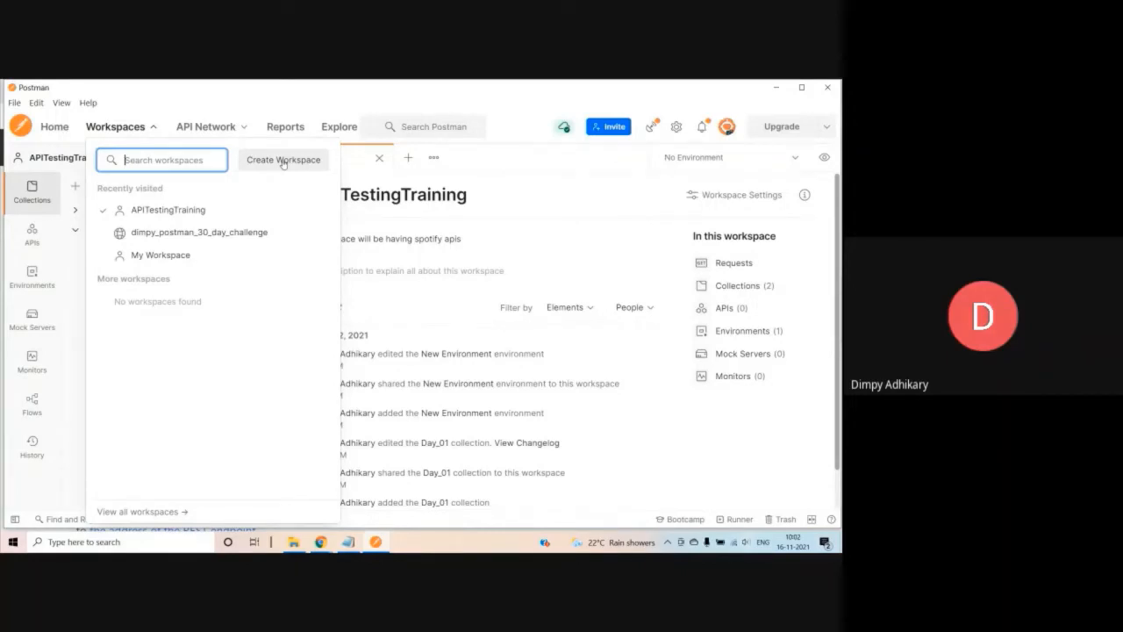
click(40, 201)
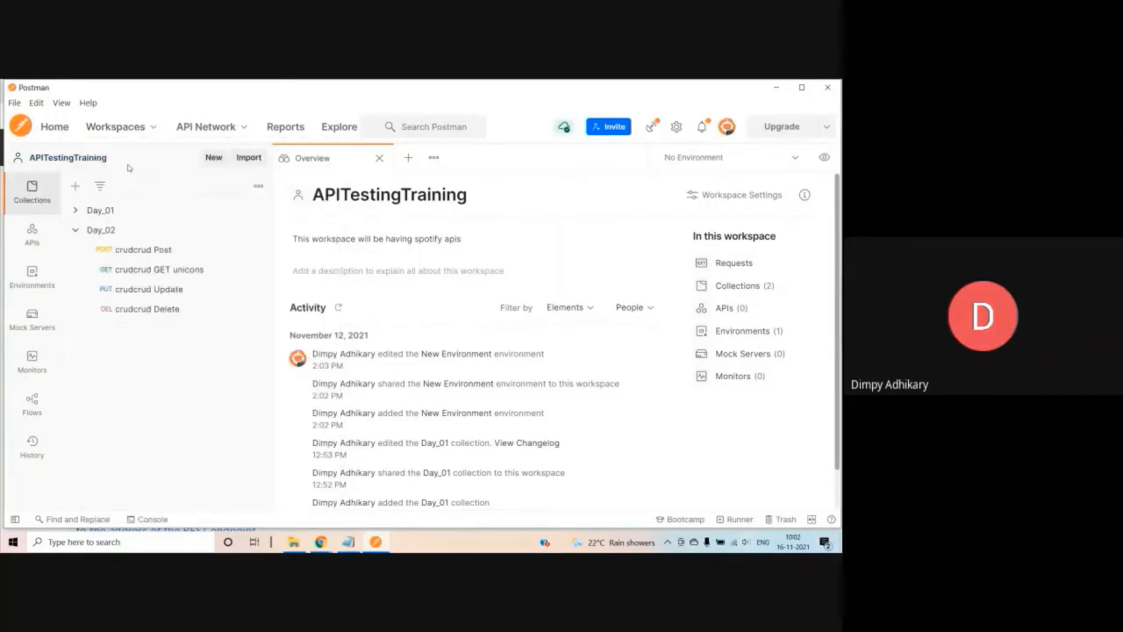
click(210, 160)
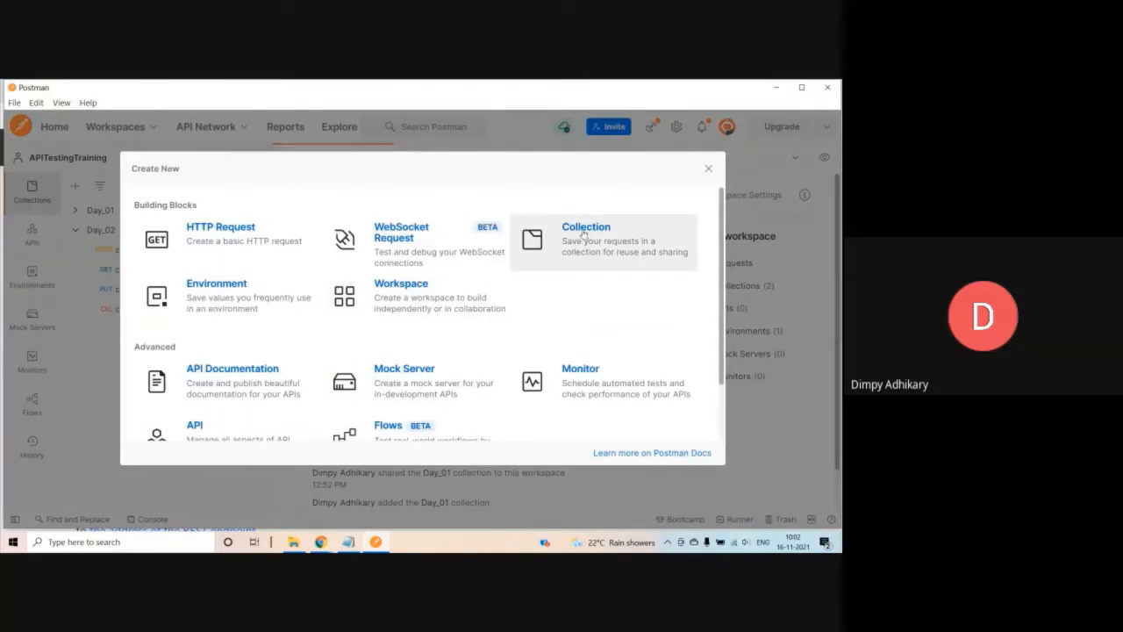
click(708, 170)
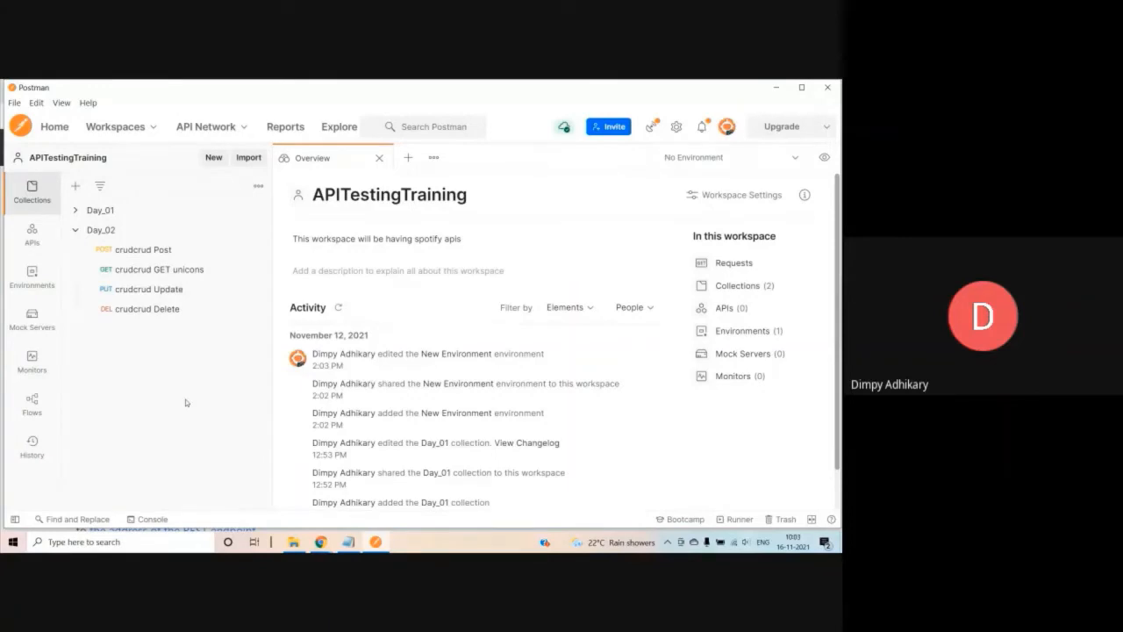
Step: Open the Day_02 collection and its crudcrud Post request, and look at the available HTTP methods
click(158, 230)
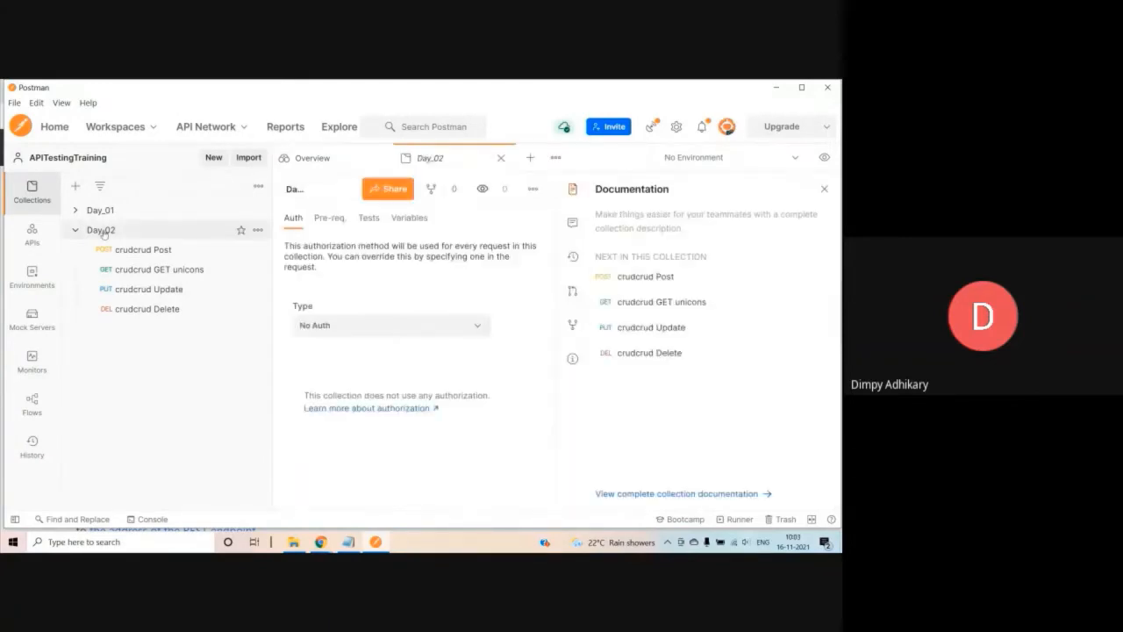
click(258, 232)
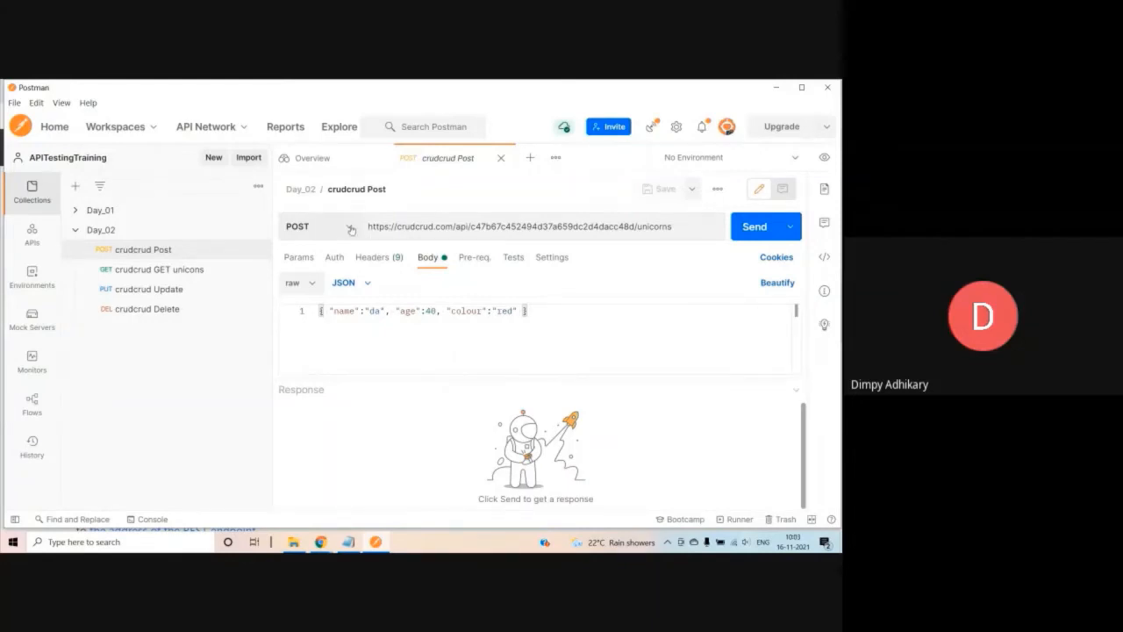
click(351, 229)
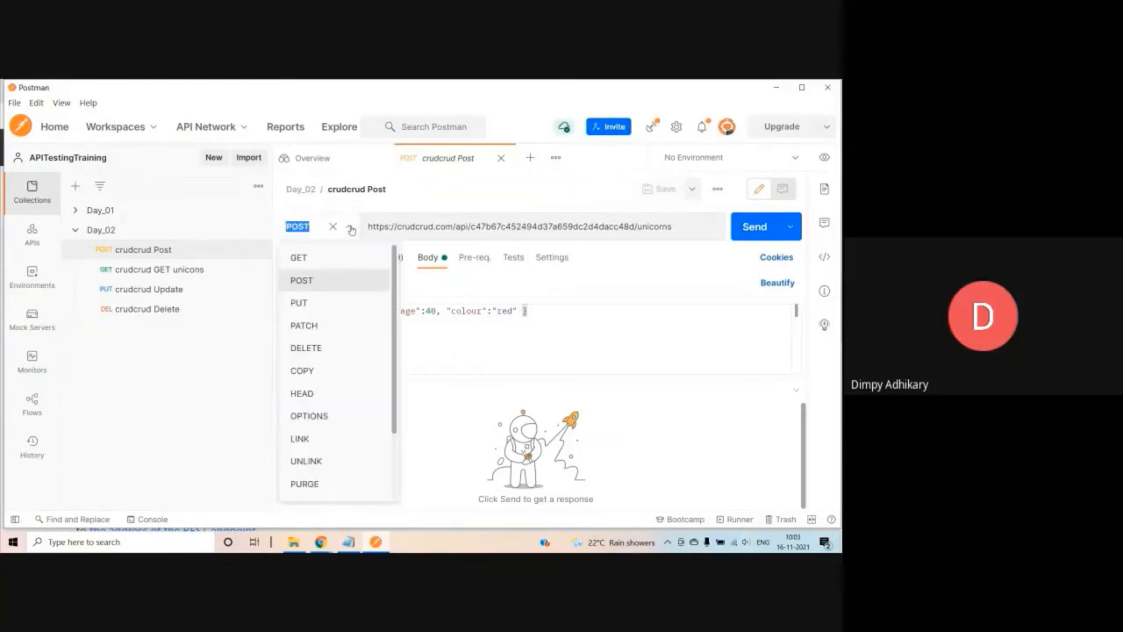
click(488, 195)
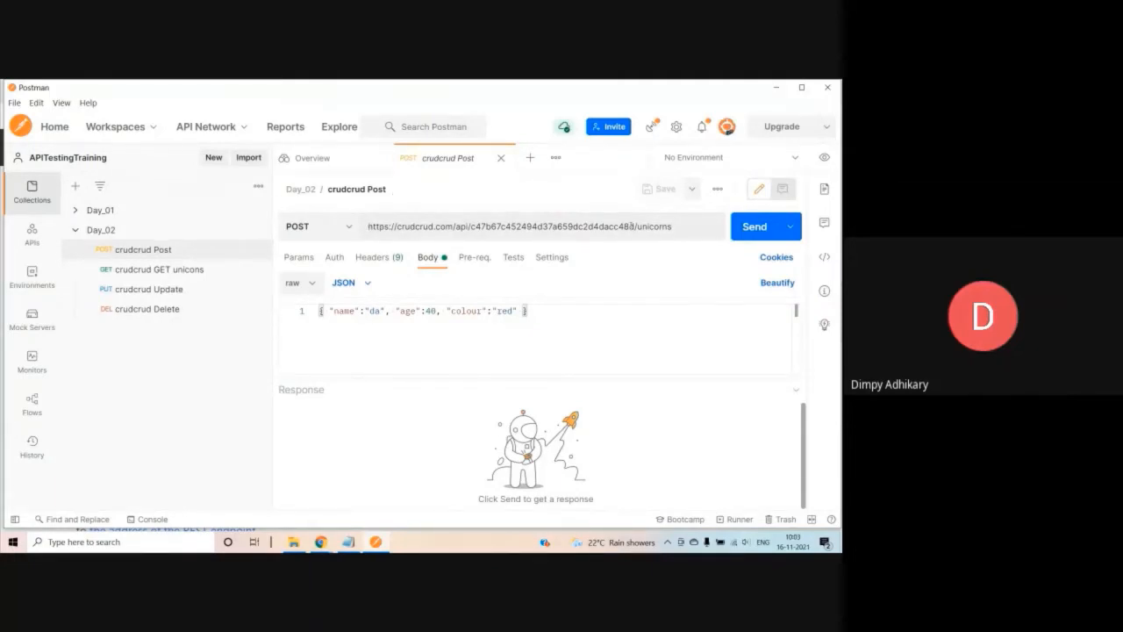
Step: Examine the crudcrud Post request's endpoint address with its unique key, its headers and its raw JSON body
click(703, 227)
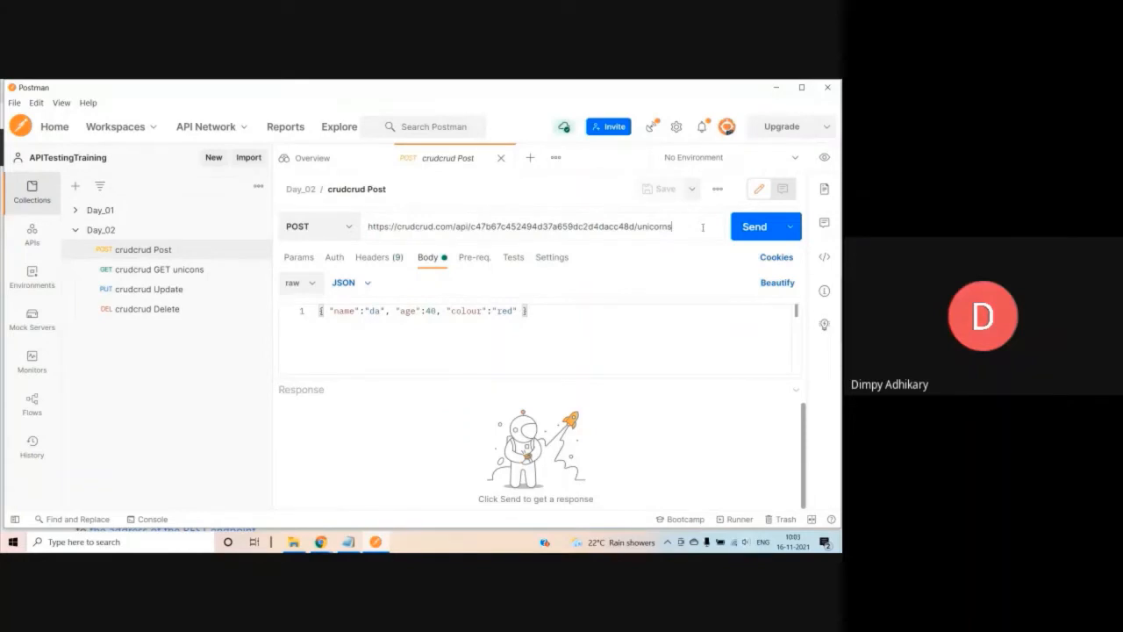
drag(702, 227, 367, 227)
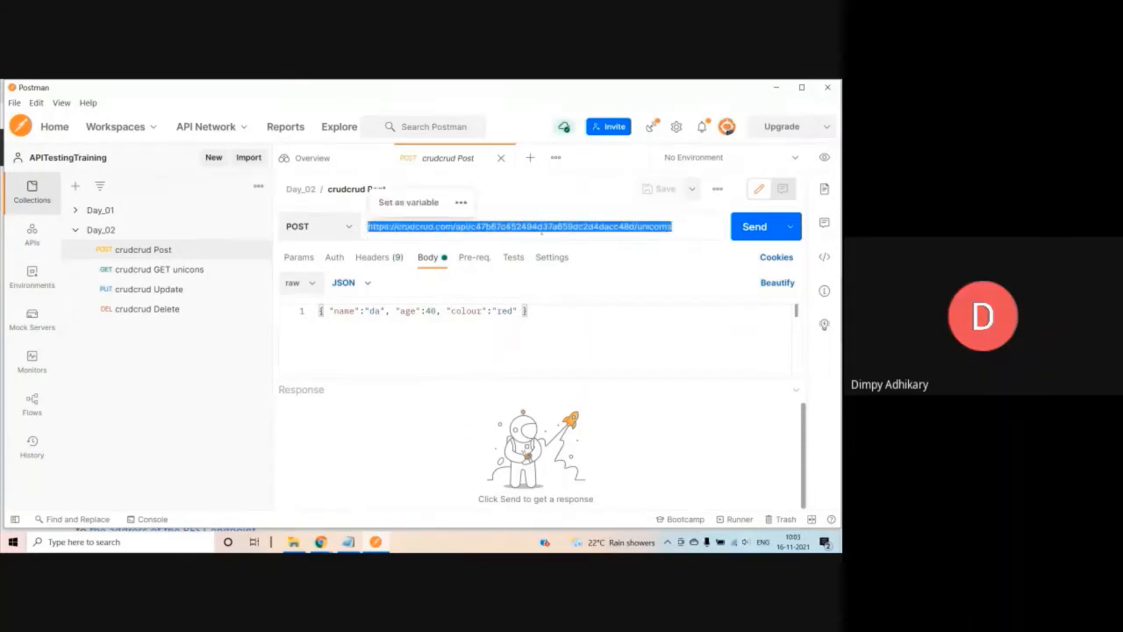
click(572, 227)
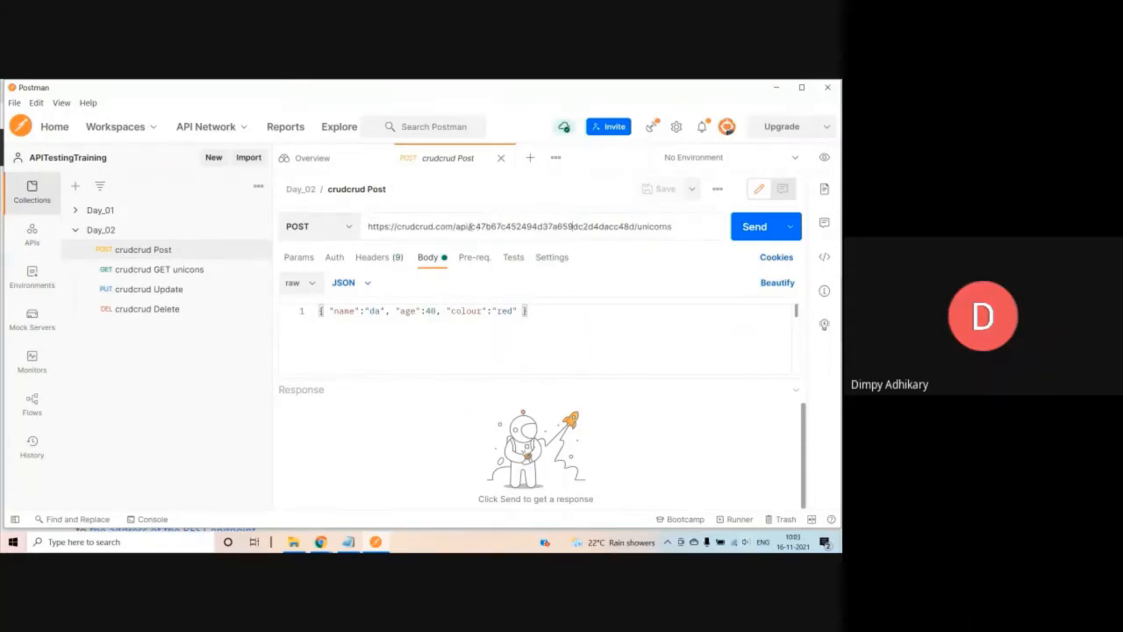
drag(470, 226, 630, 226)
click(691, 226)
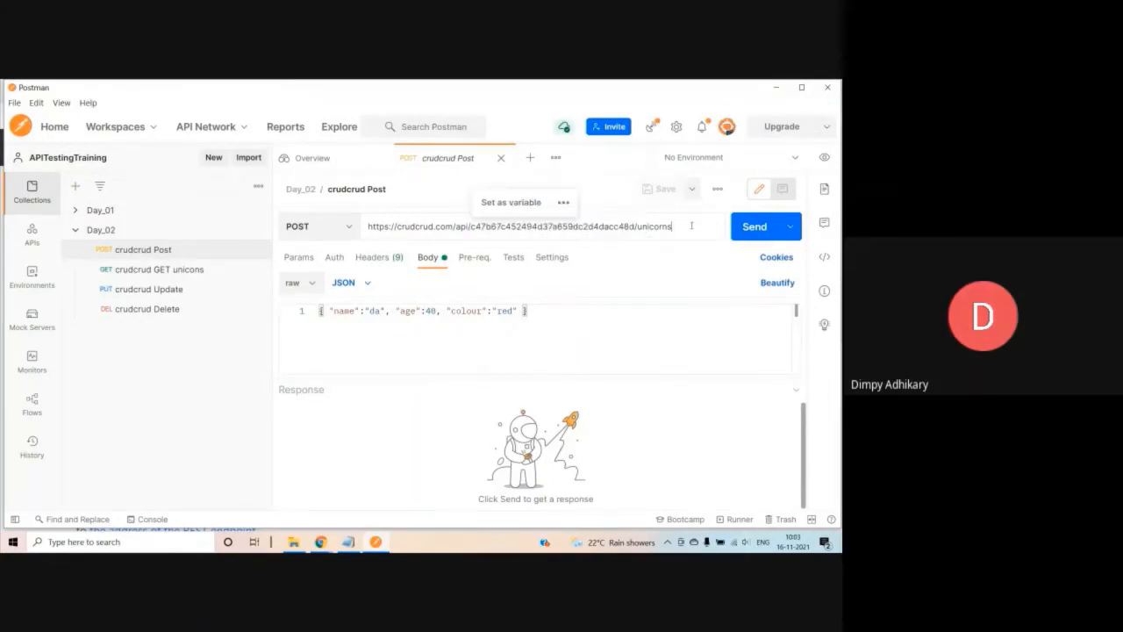
key(ctrl+a)
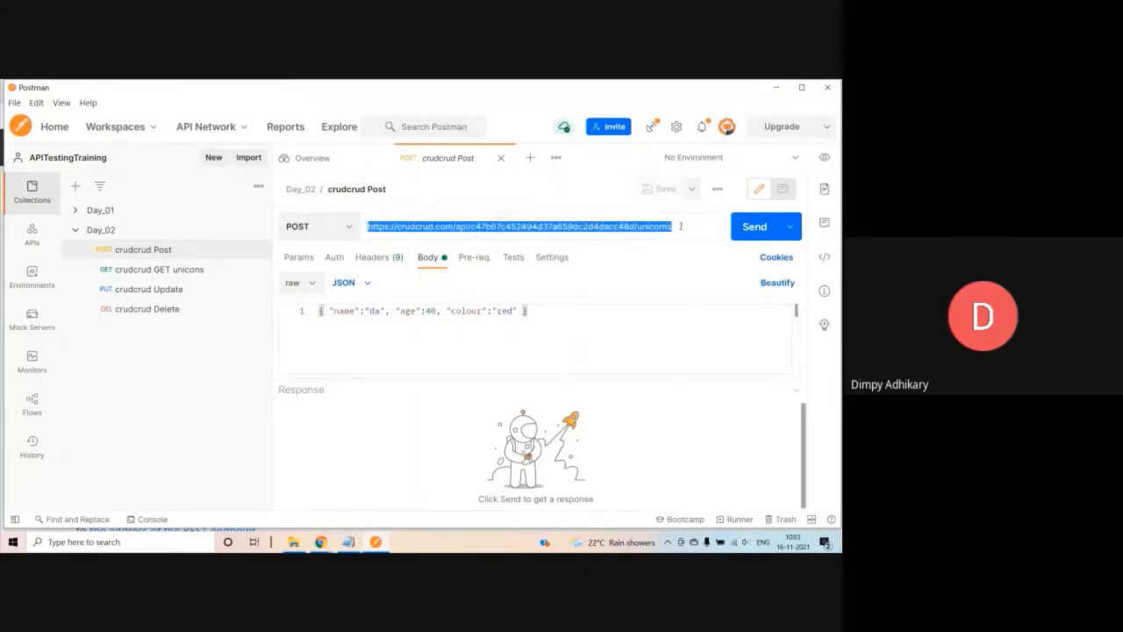
click(680, 226)
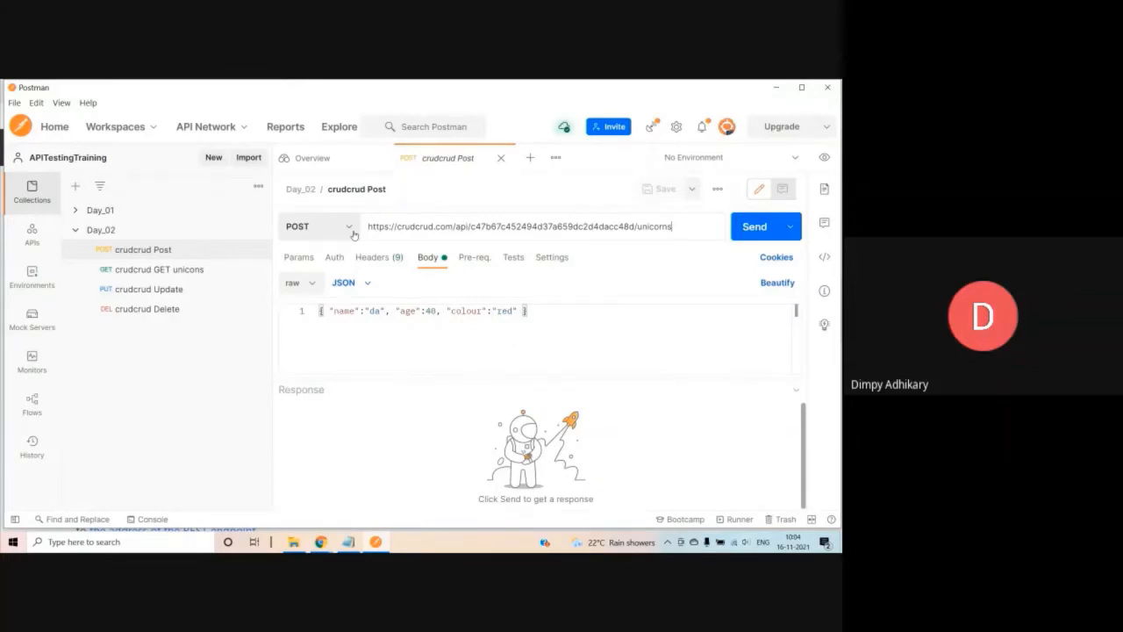
click(377, 258)
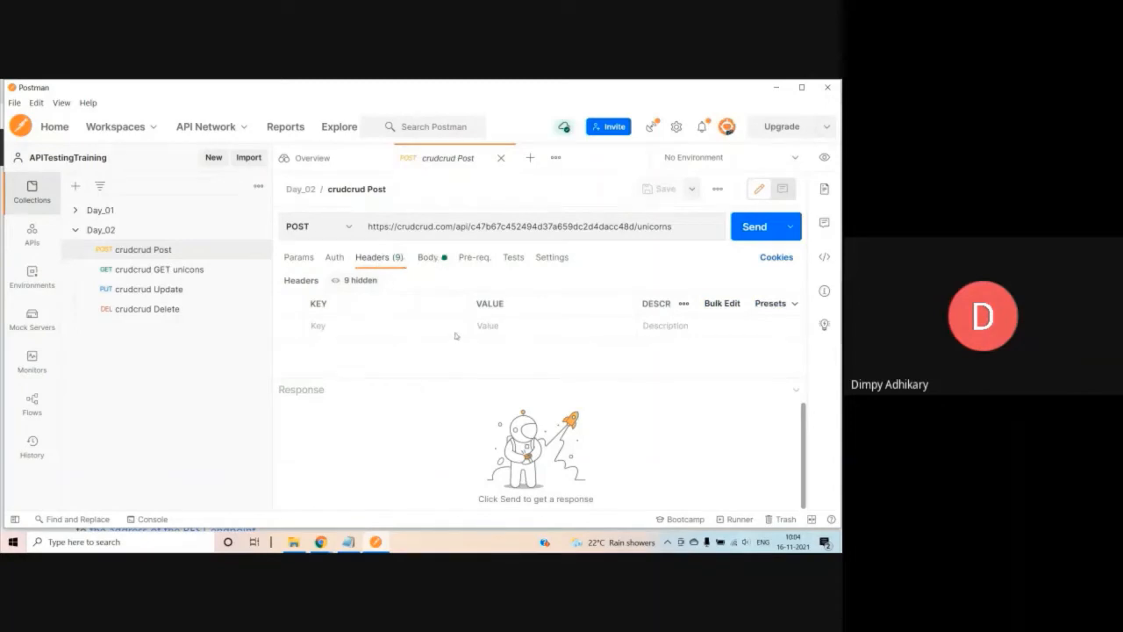
key(ctrl+a)
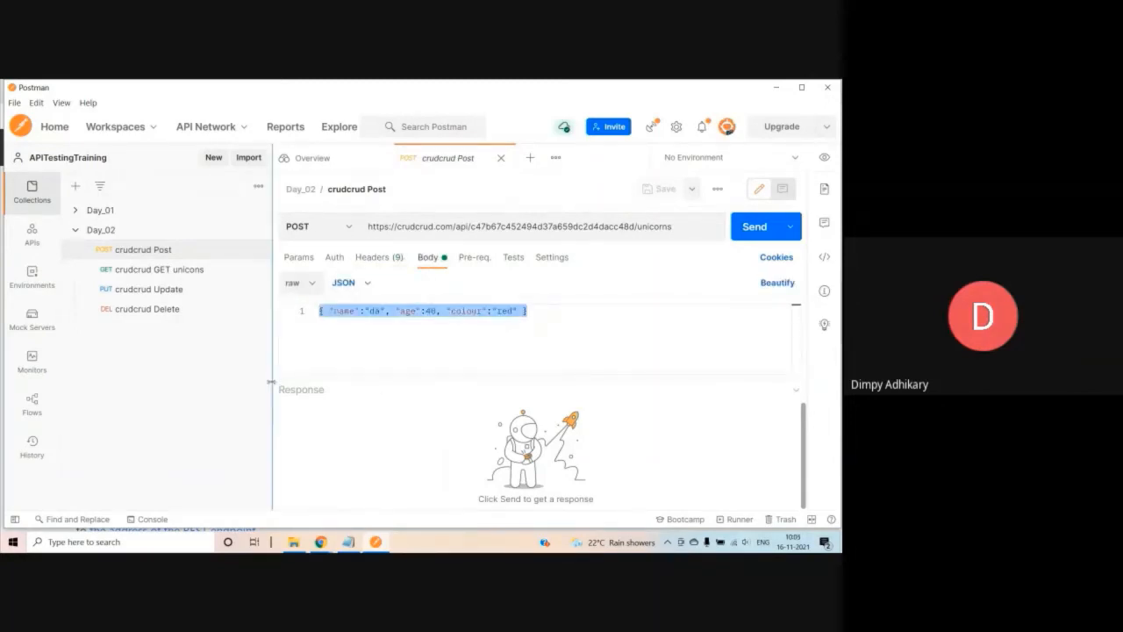
Step: Open the crudcrud GET unicons request, check the Day_02 collection's actions and the endpoint key, and send the request
click(160, 274)
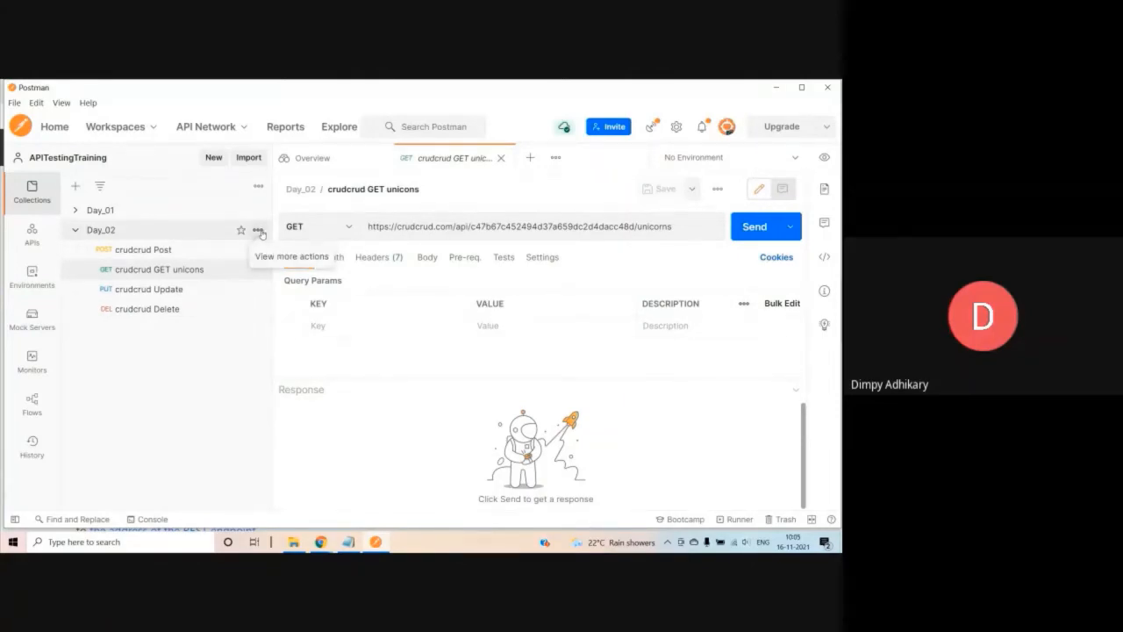
click(258, 231)
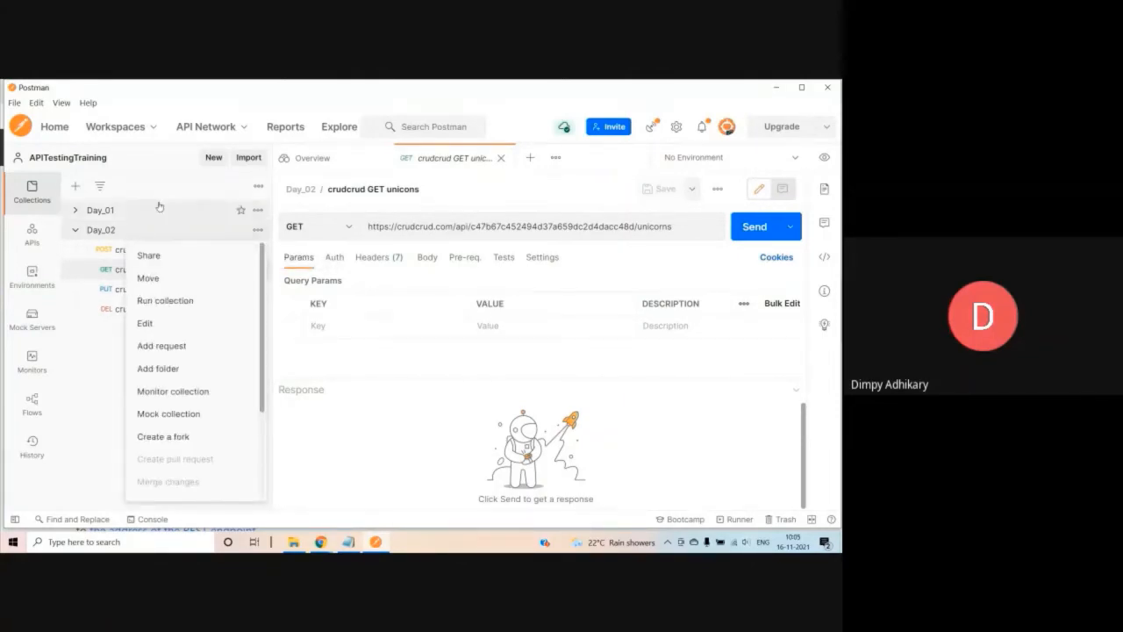
click(512, 194)
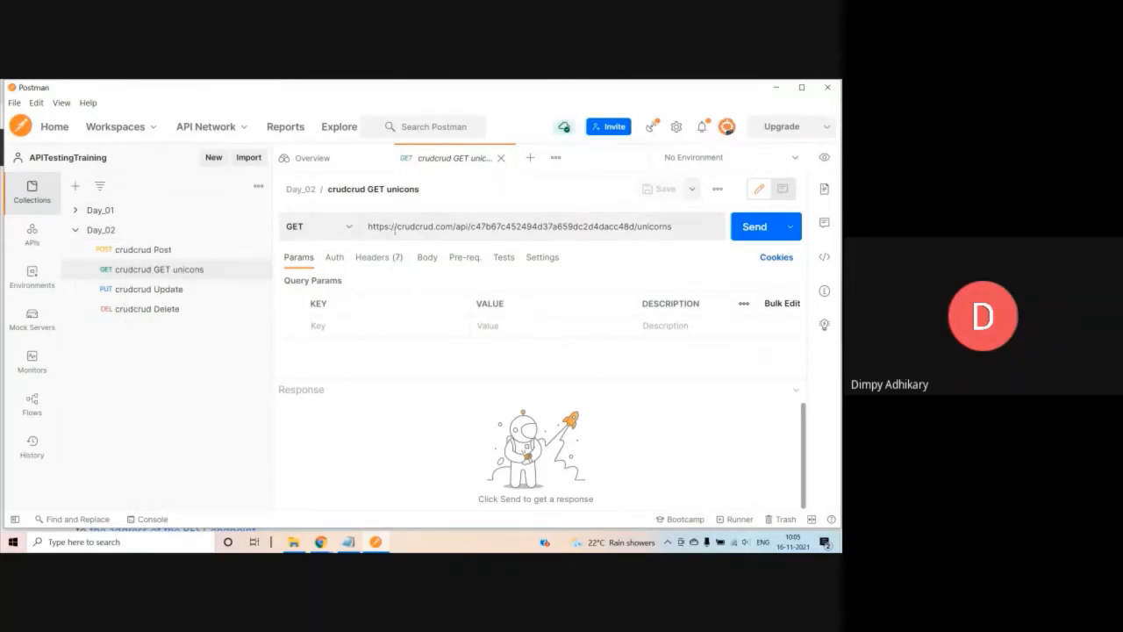
drag(472, 226, 634, 226)
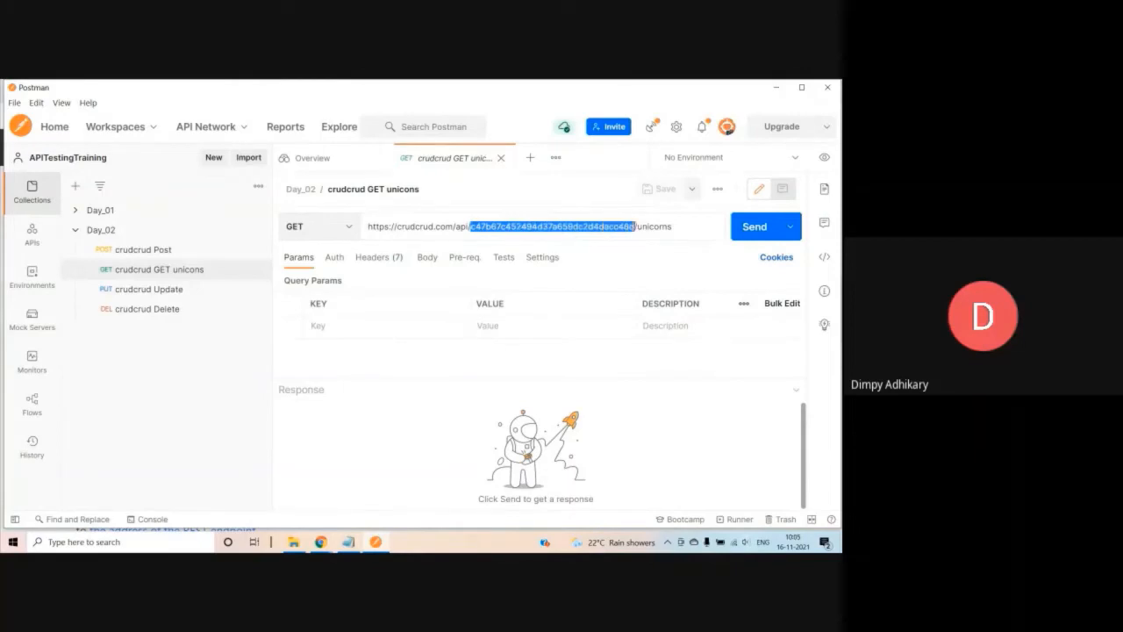
click(748, 234)
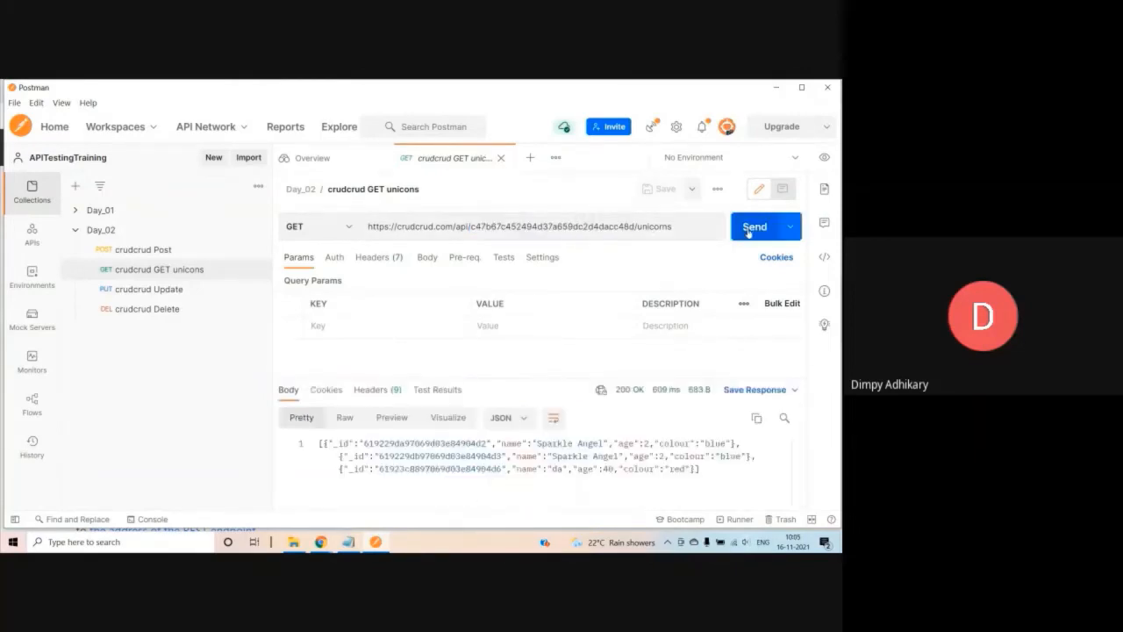
Step: Read through the unicorn records in the GET response, adjusting the response area's height to examine the first two records
scroll(604, 466, down, 4)
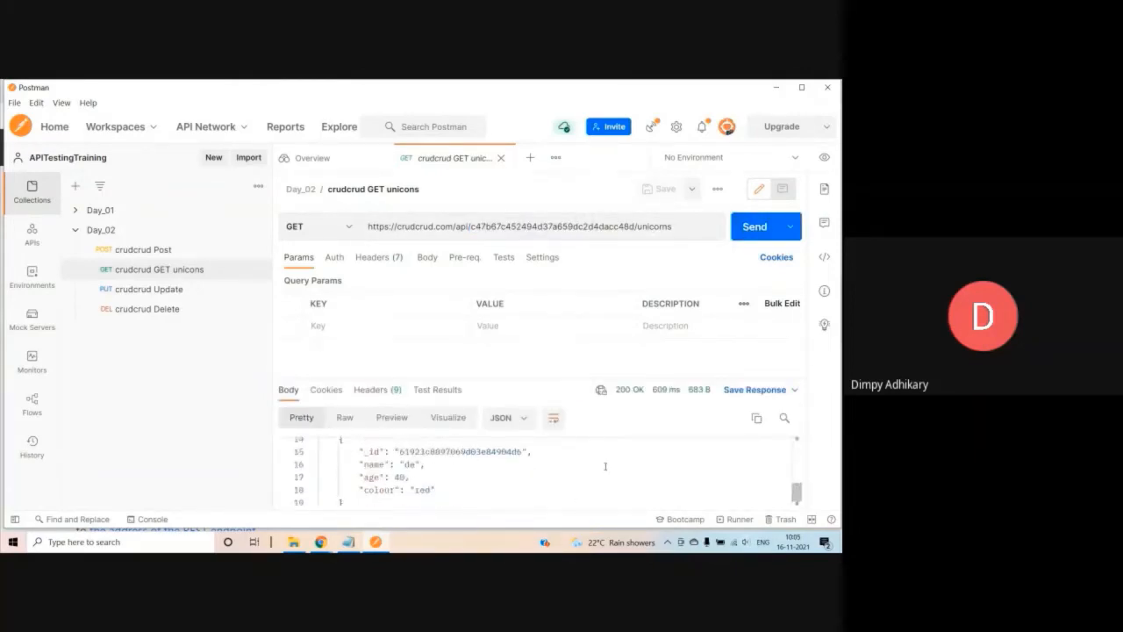
scroll(604, 465, up, 4)
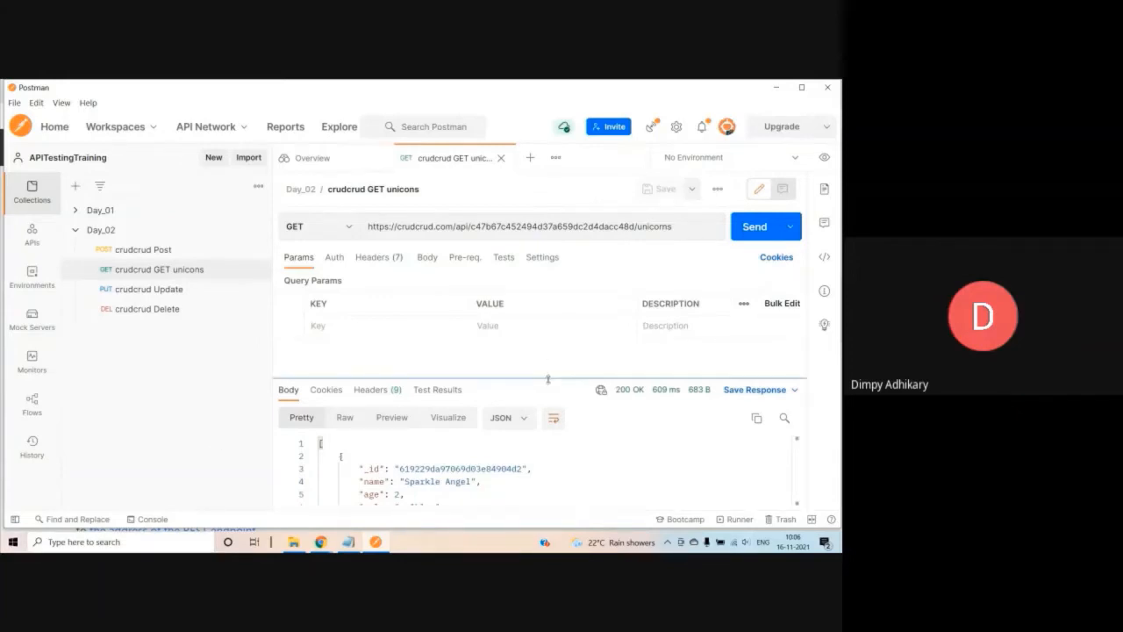
drag(548, 379, 491, 326)
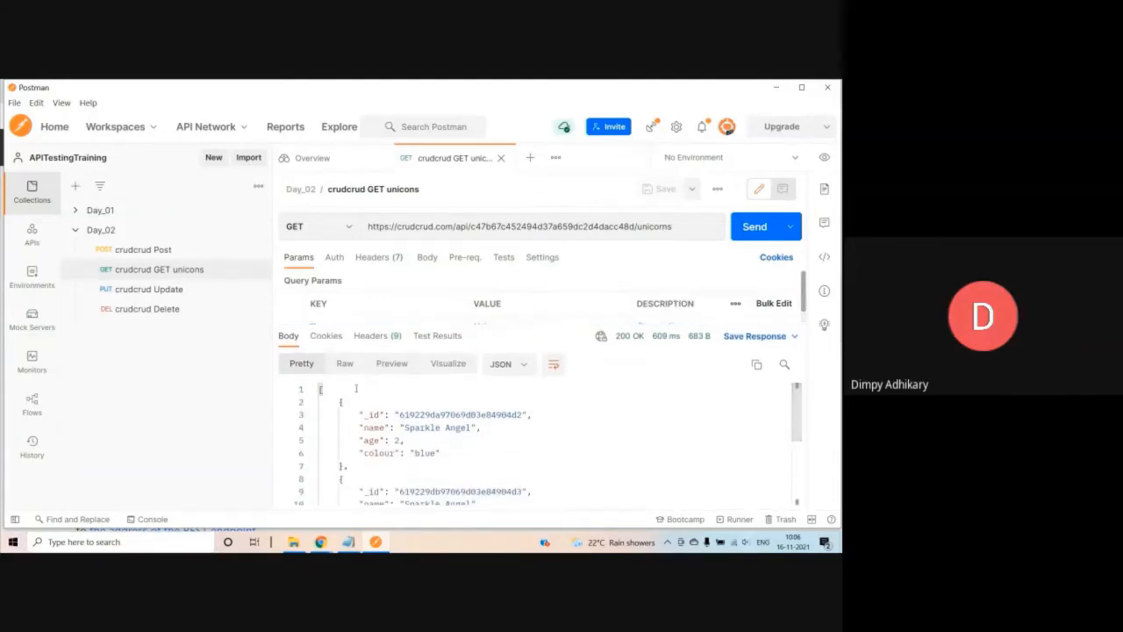
drag(341, 402, 343, 466)
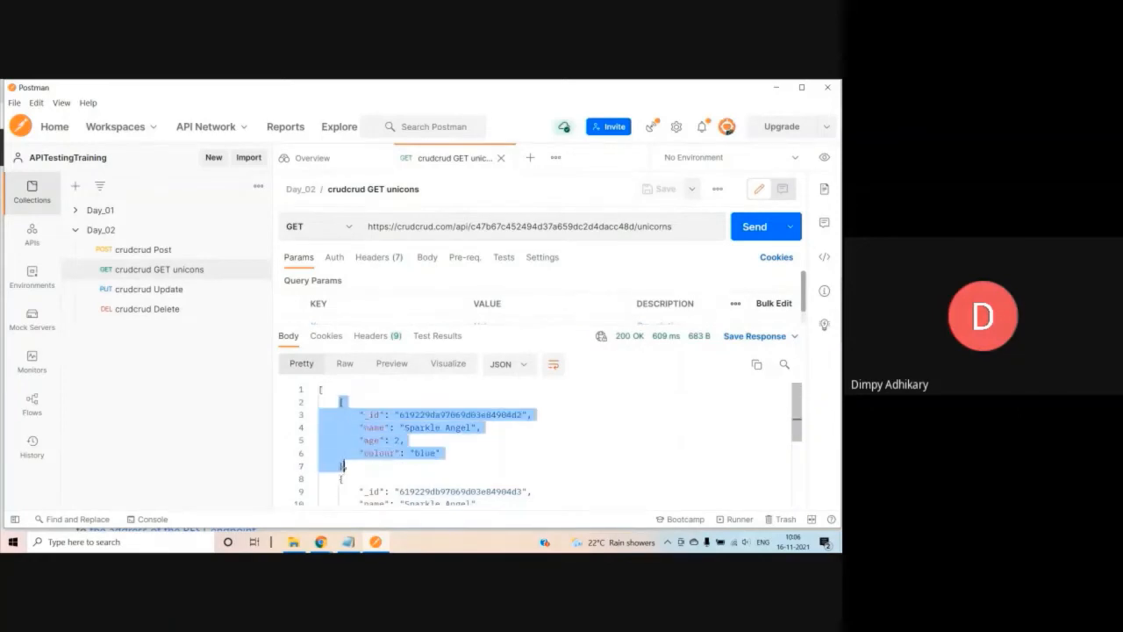
scroll(360, 452, down, 1)
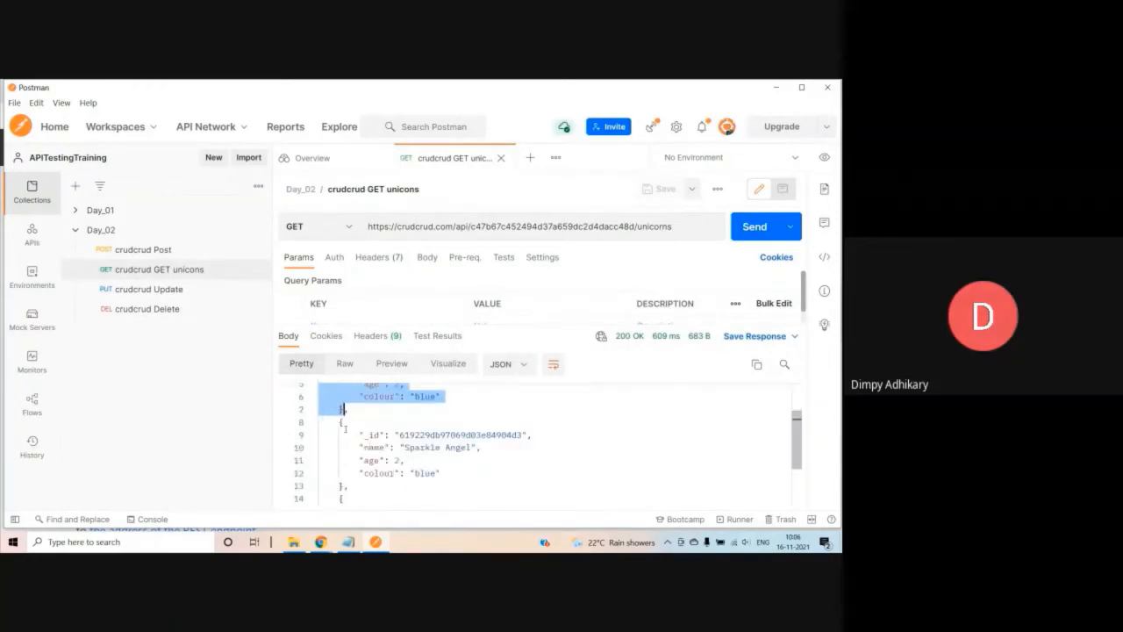
drag(341, 422, 343, 485)
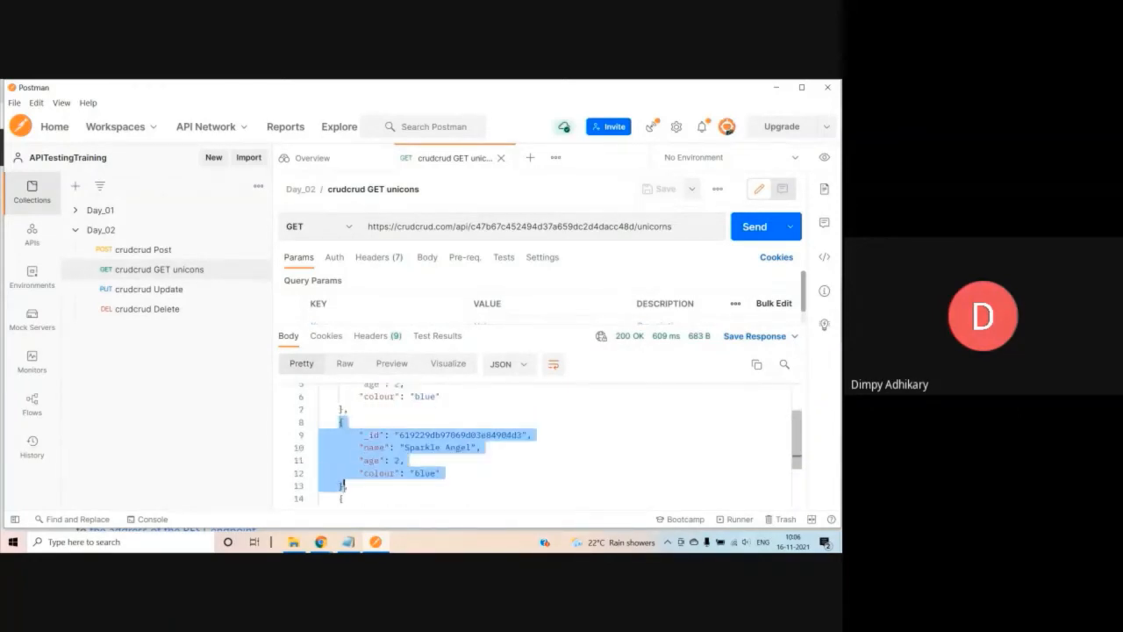
scroll(451, 465, up, 1)
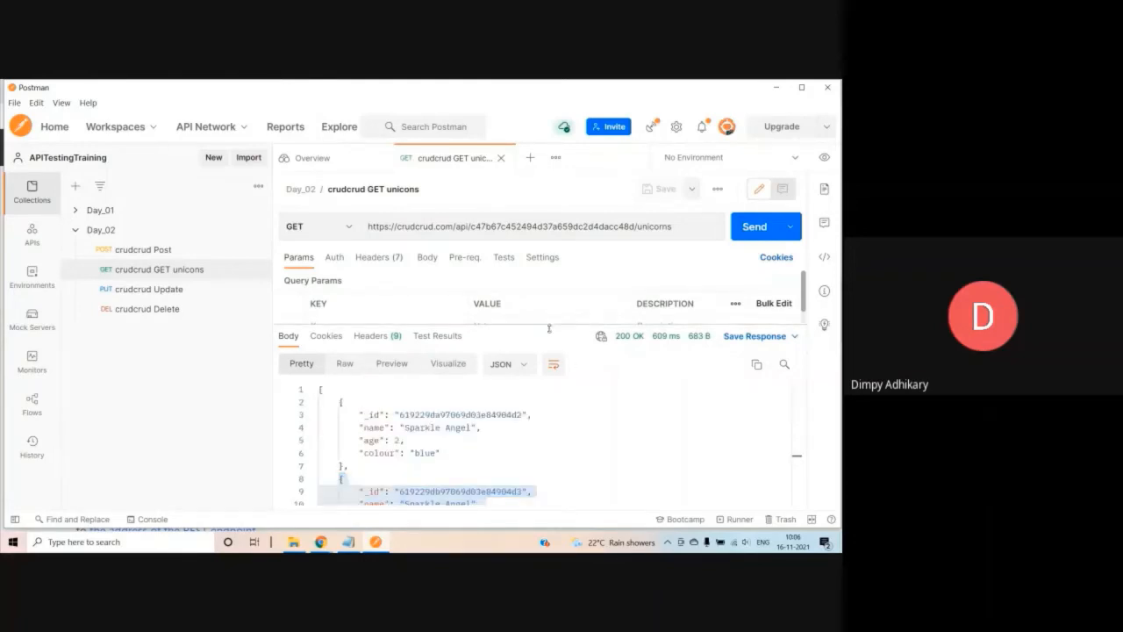
drag(551, 325, 551, 348)
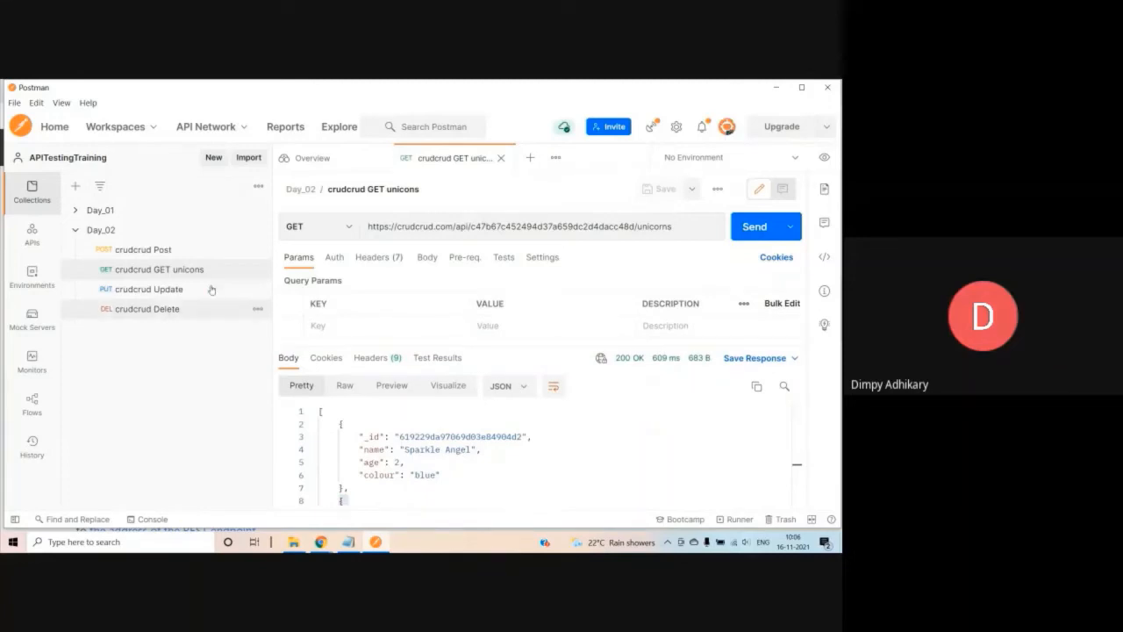
Step: Examine the record ID ending the crudcrud Update address and the first record's _id in the GET response
click(134, 290)
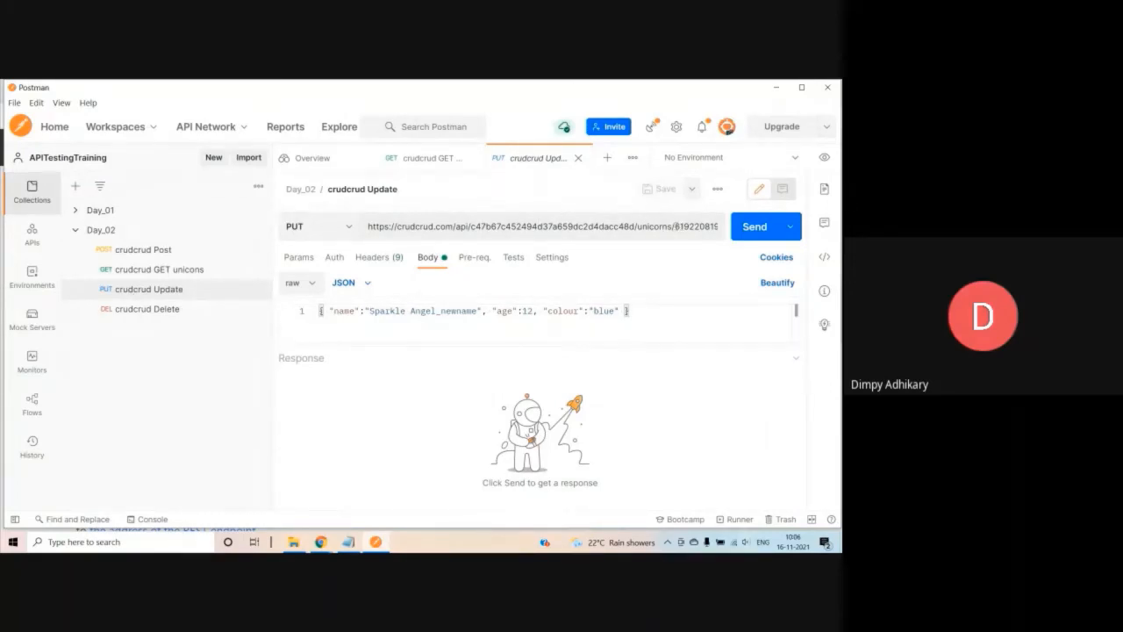
click(675, 227)
drag(675, 226, 733, 238)
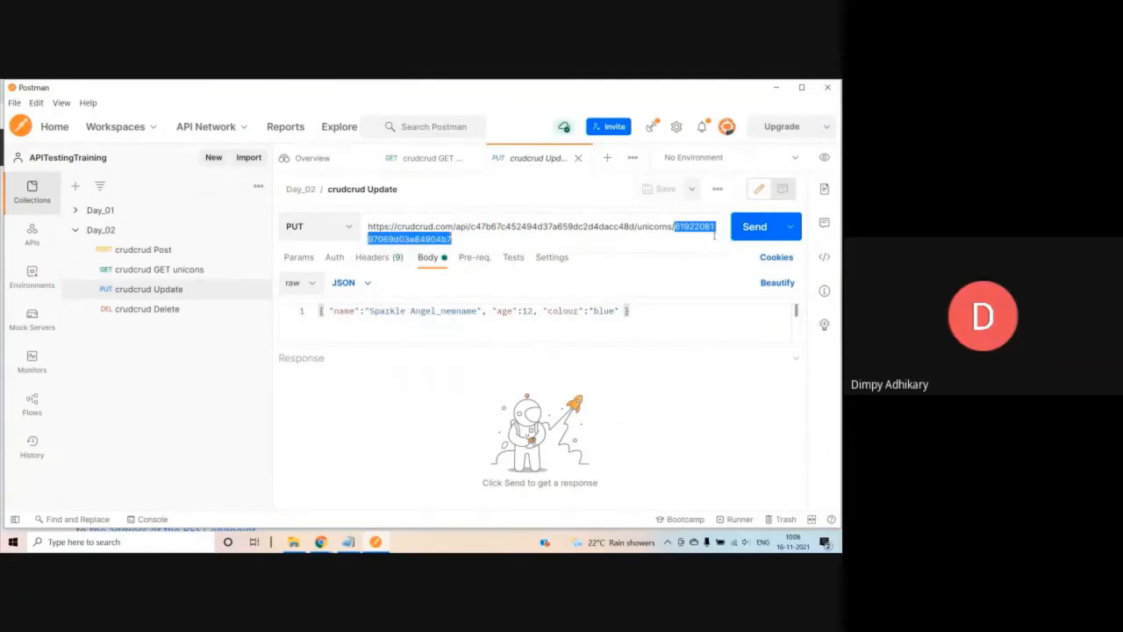
click(148, 273)
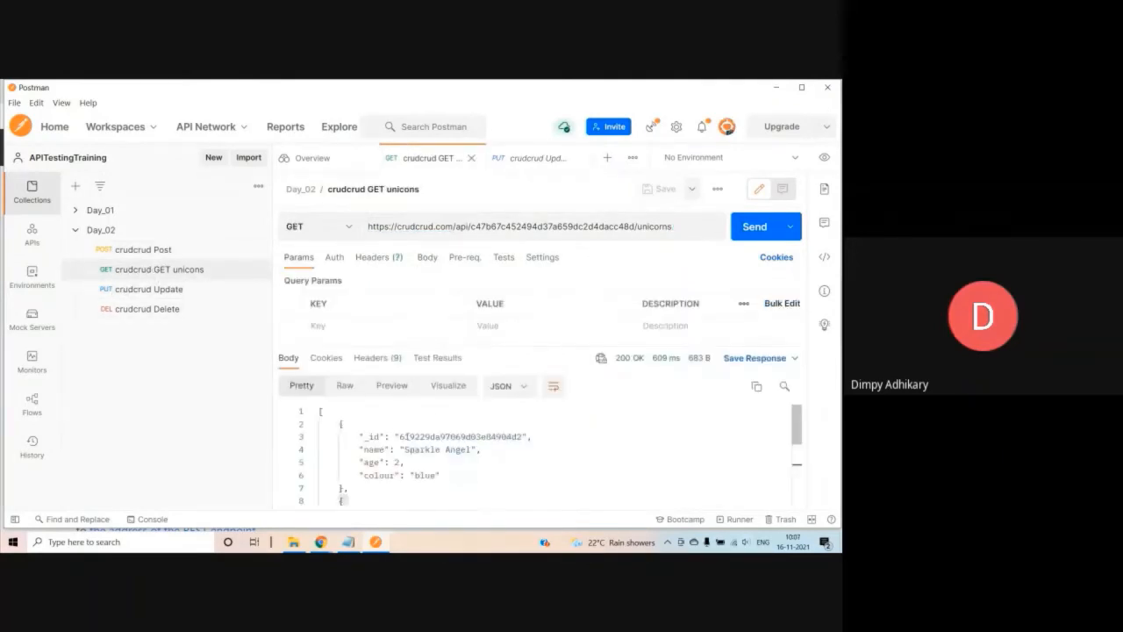
drag(399, 436, 520, 437)
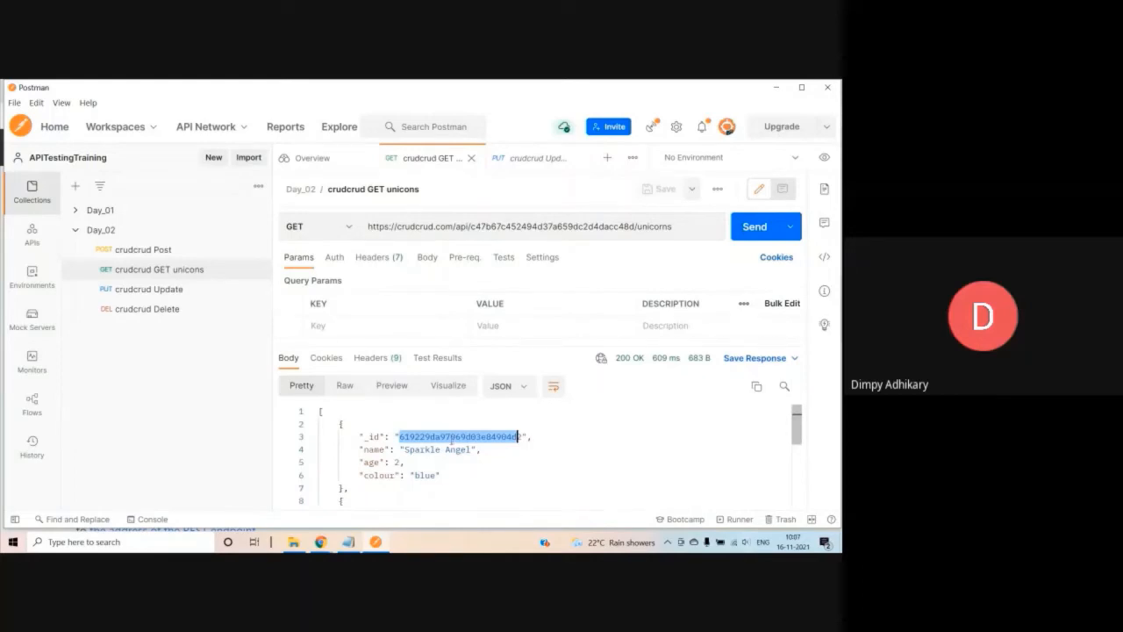
Step: Return to the crudcrud Update request and examine its address's record ID and the name value in the JSON body
click(150, 290)
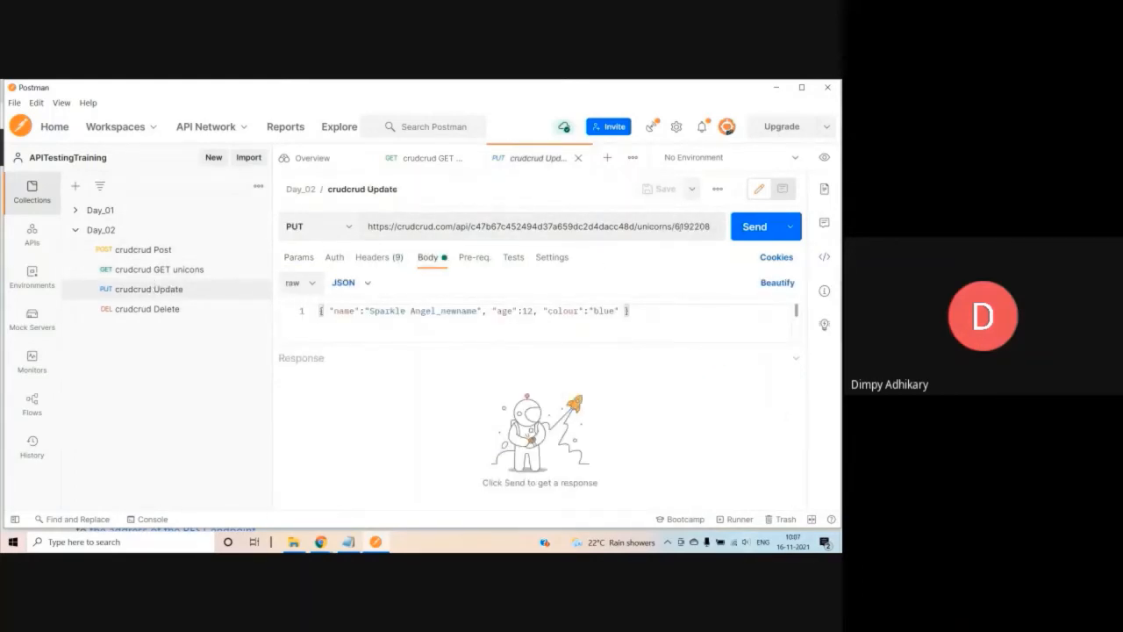
double_click(675, 226)
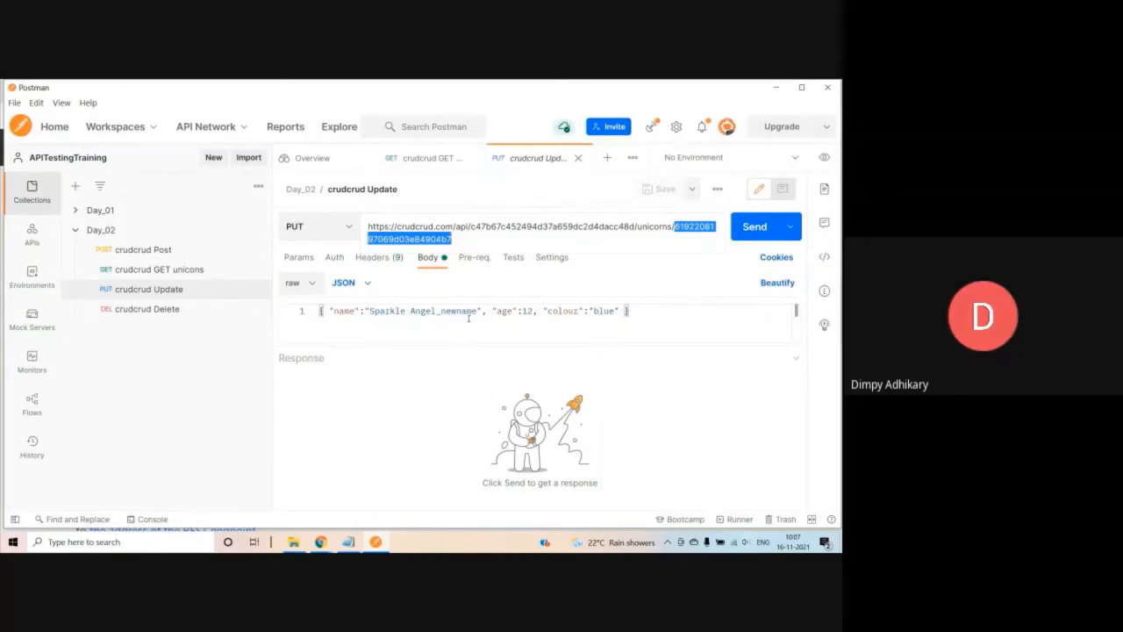
double_click(469, 314)
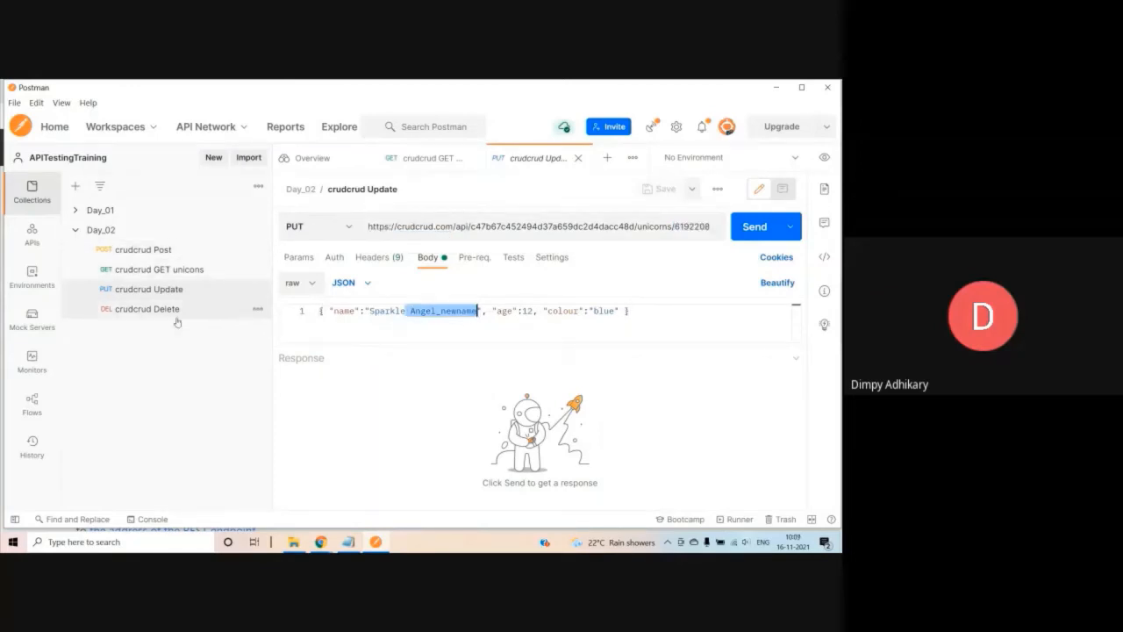
Step: Check the crudcrud GET unicons response, open the crudcrud Delete request and examine the record ID ending its address
click(161, 272)
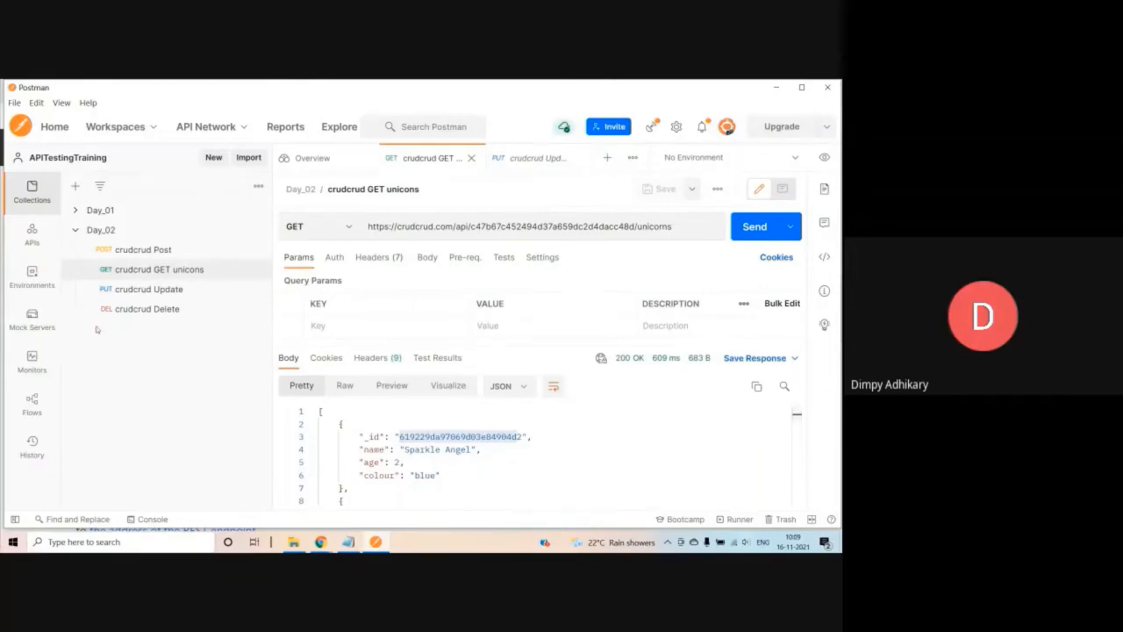
click(146, 312)
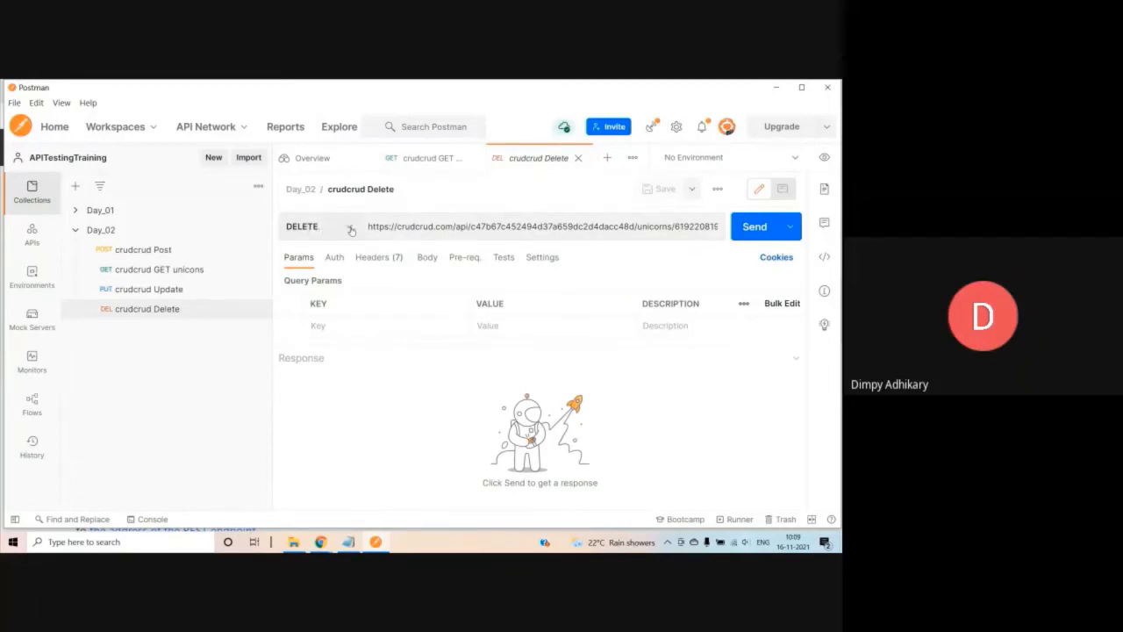
click(673, 226)
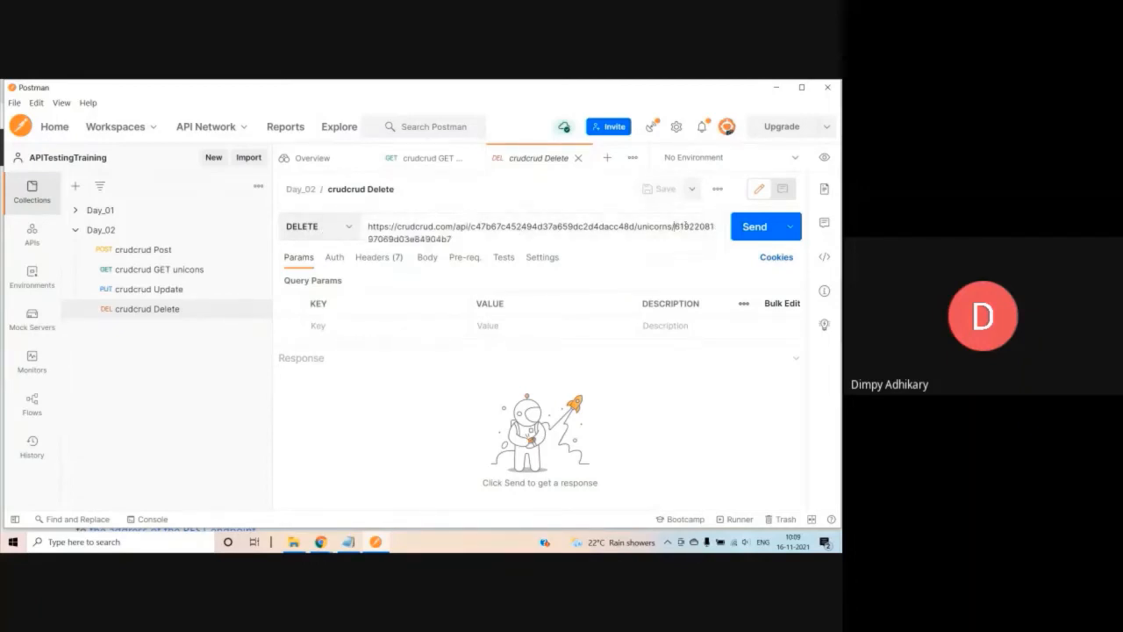
drag(673, 225, 517, 241)
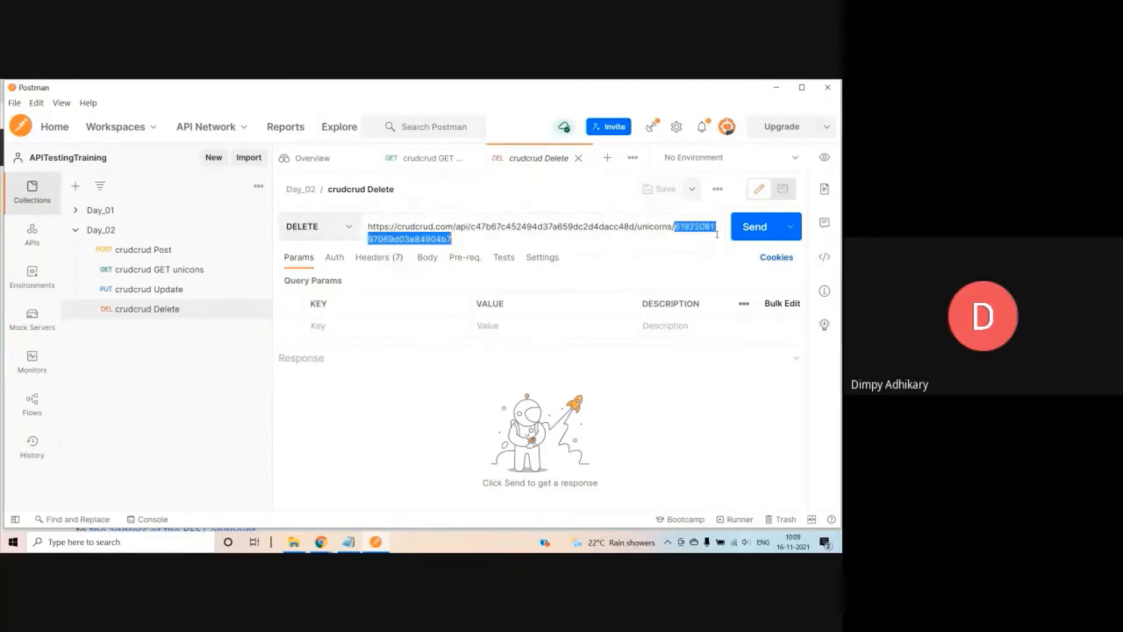
click(505, 239)
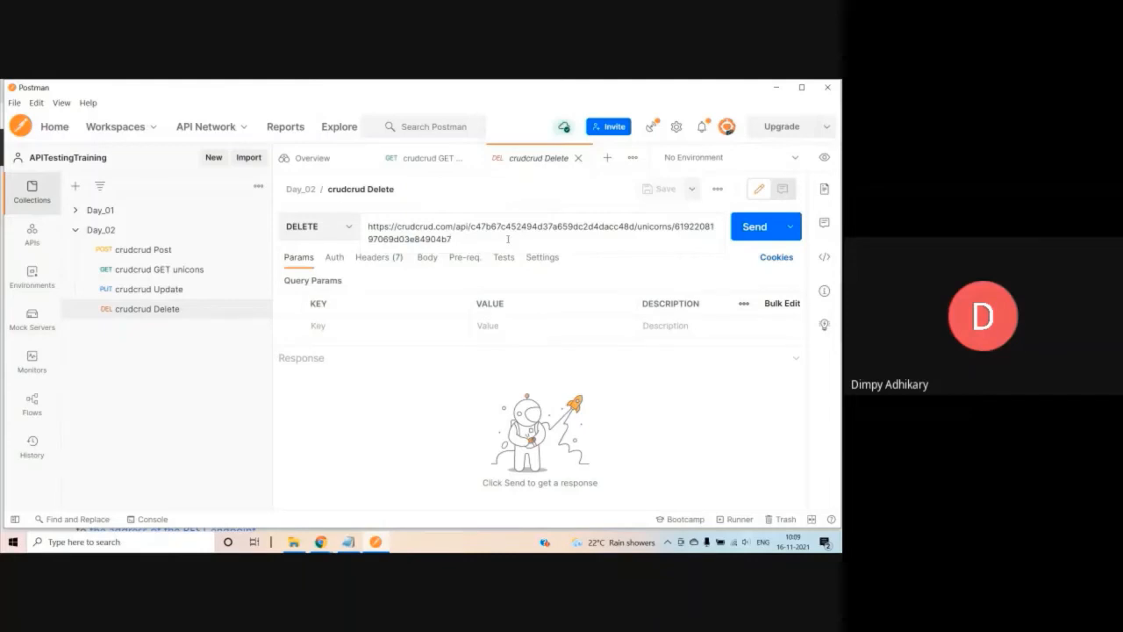
Step: Return to the crudcrud GET unicons request, resend it and read through the response headers, focusing on the JSON format in Content-Type
click(158, 270)
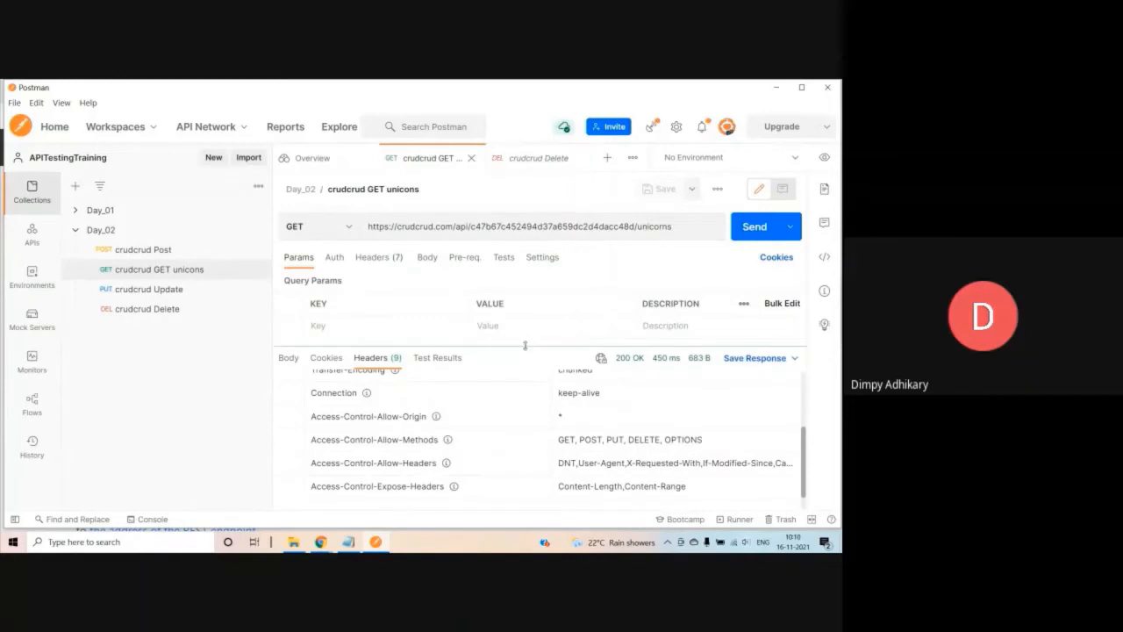
drag(524, 344, 525, 329)
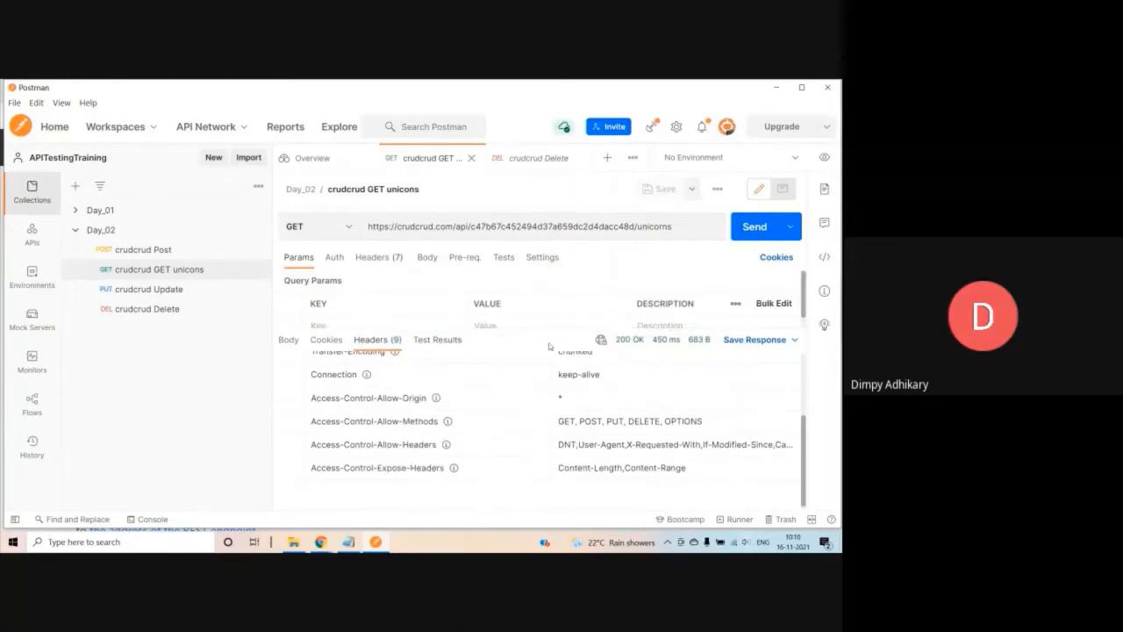
scroll(425, 402, up, 3)
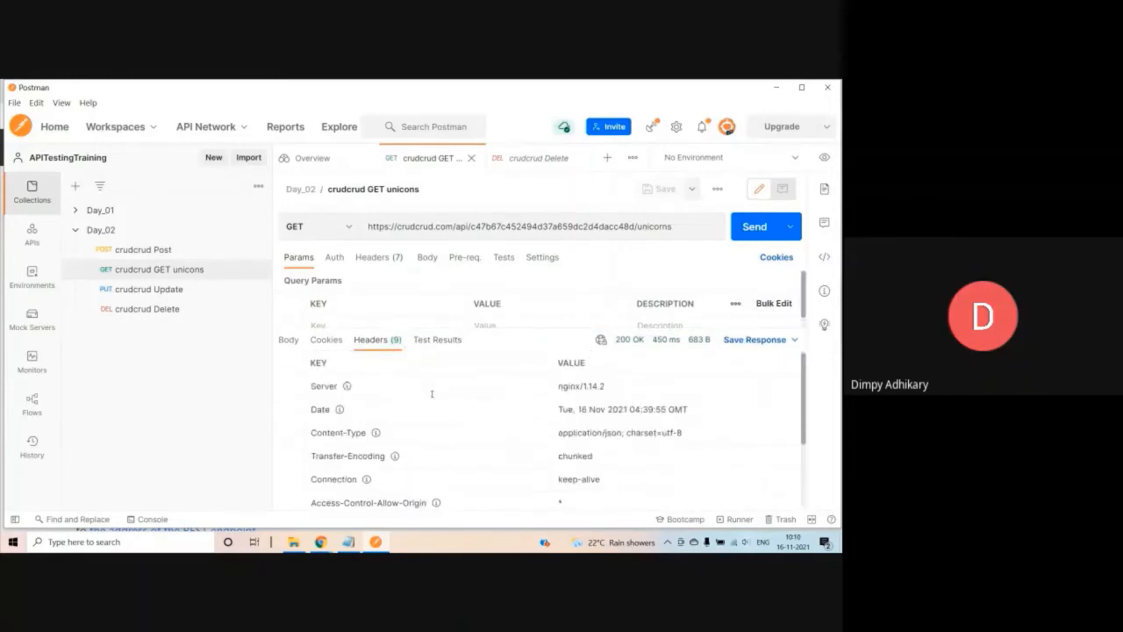
scroll(437, 408, down, 3)
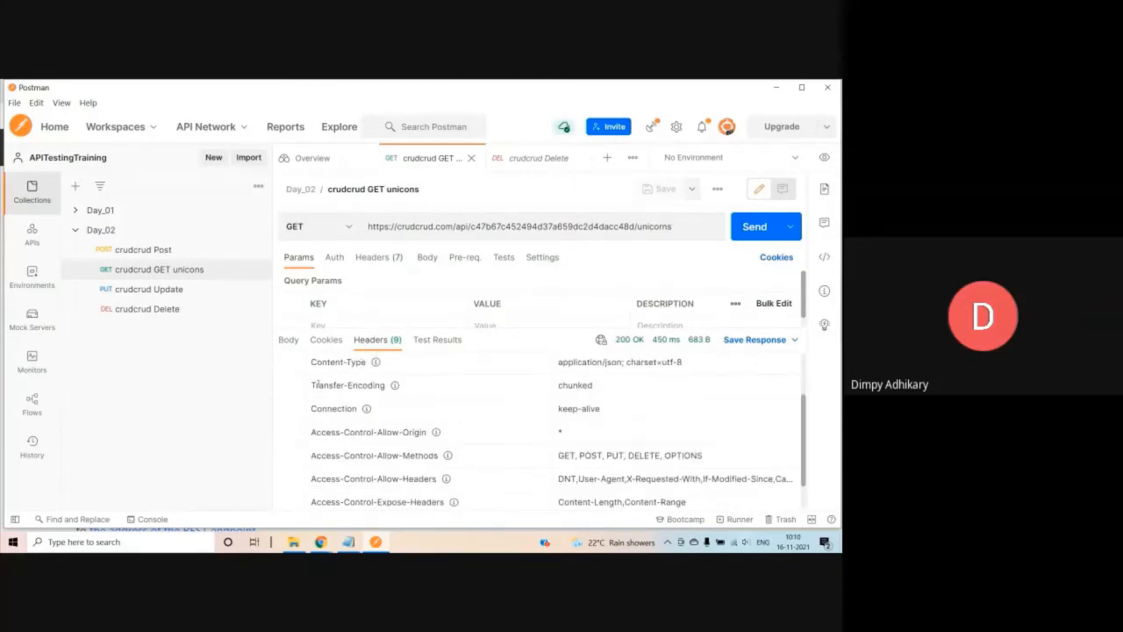
scroll(443, 405, up, 3)
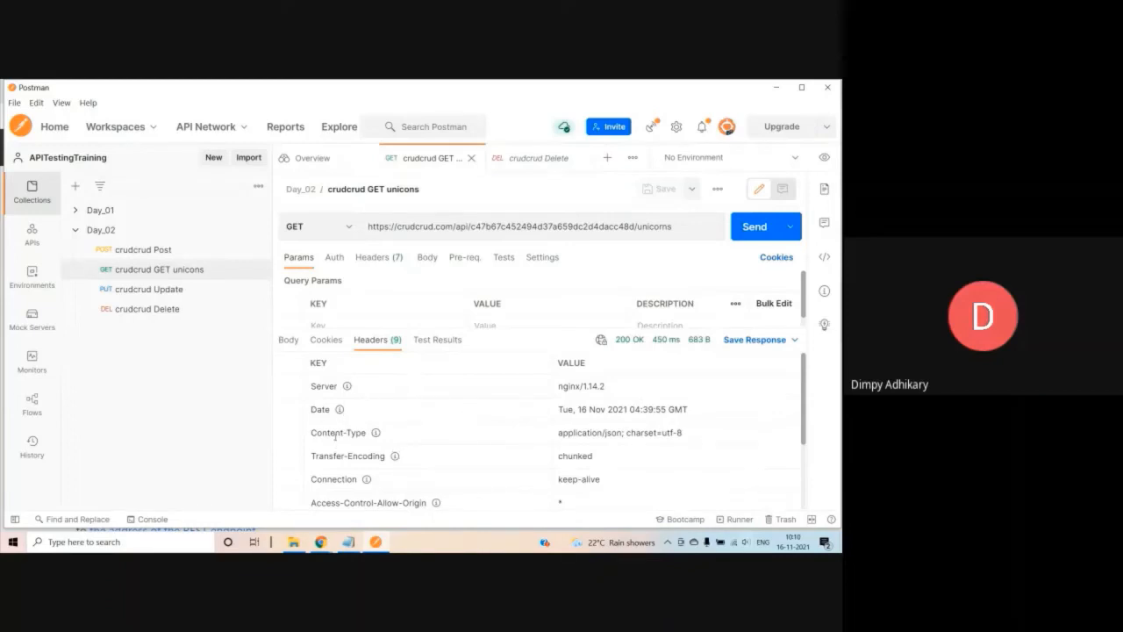
double_click(333, 432)
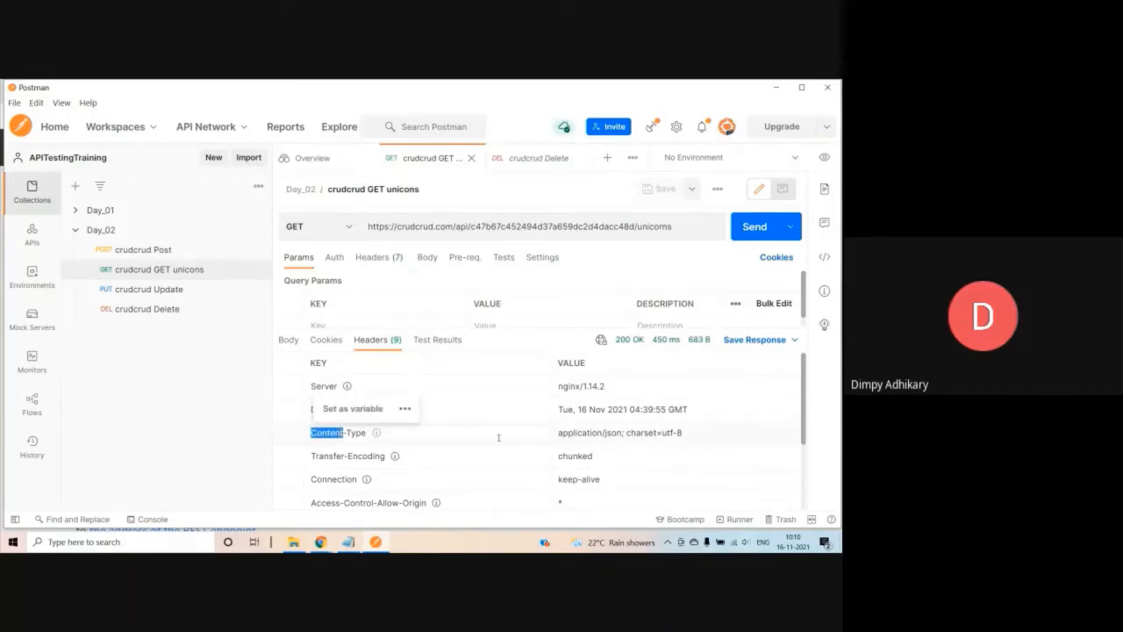
double_click(613, 433)
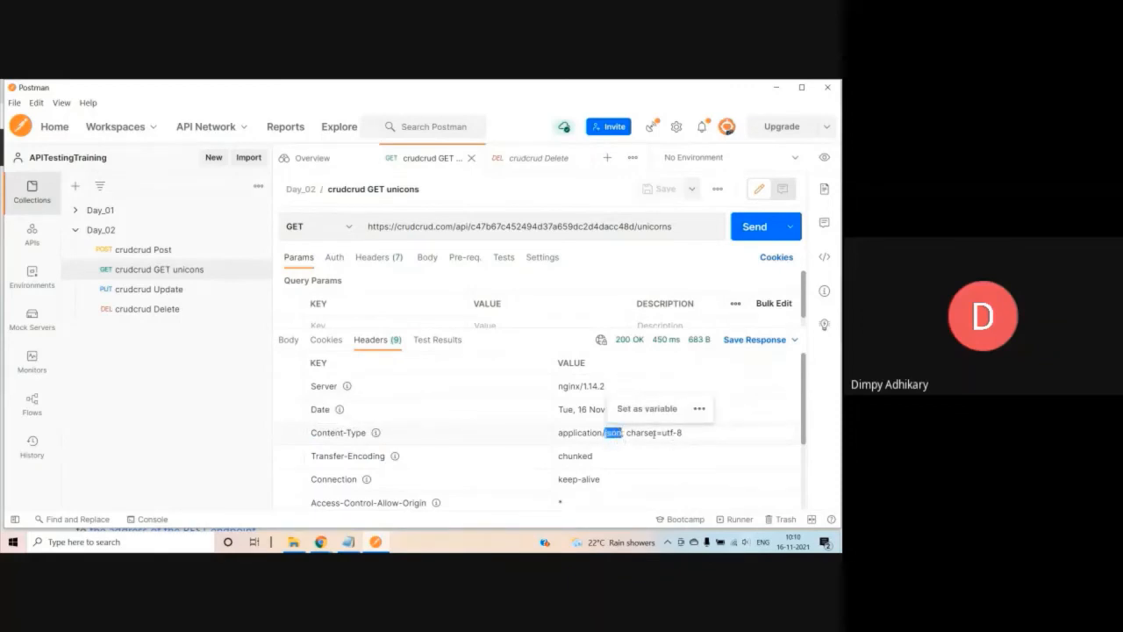
scroll(410, 469, down, 1)
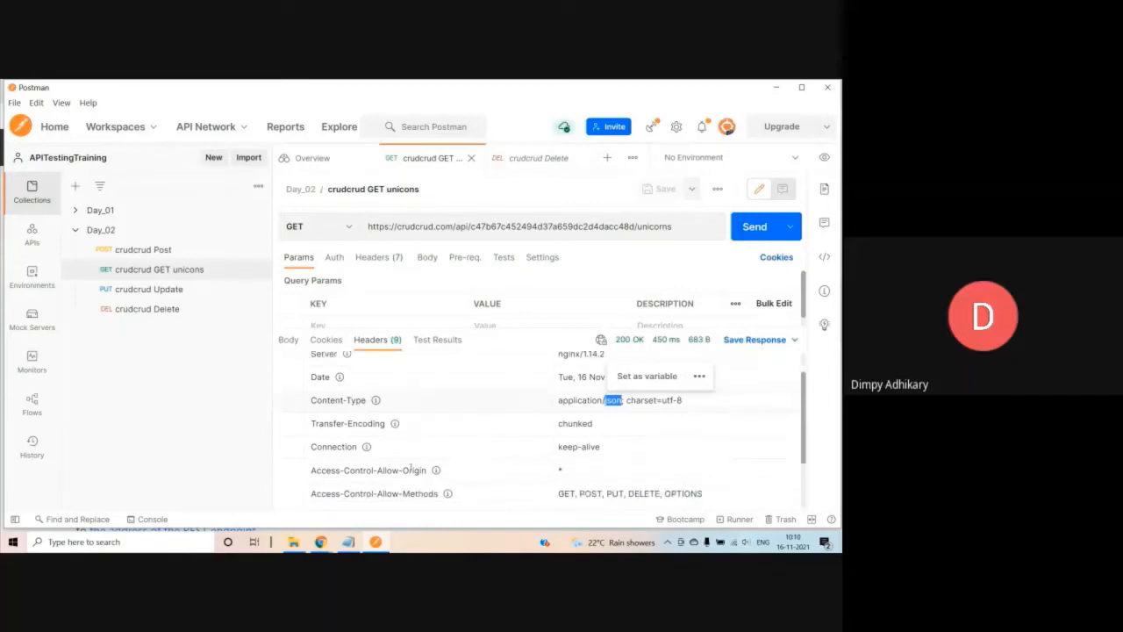
scroll(411, 470, down, 2)
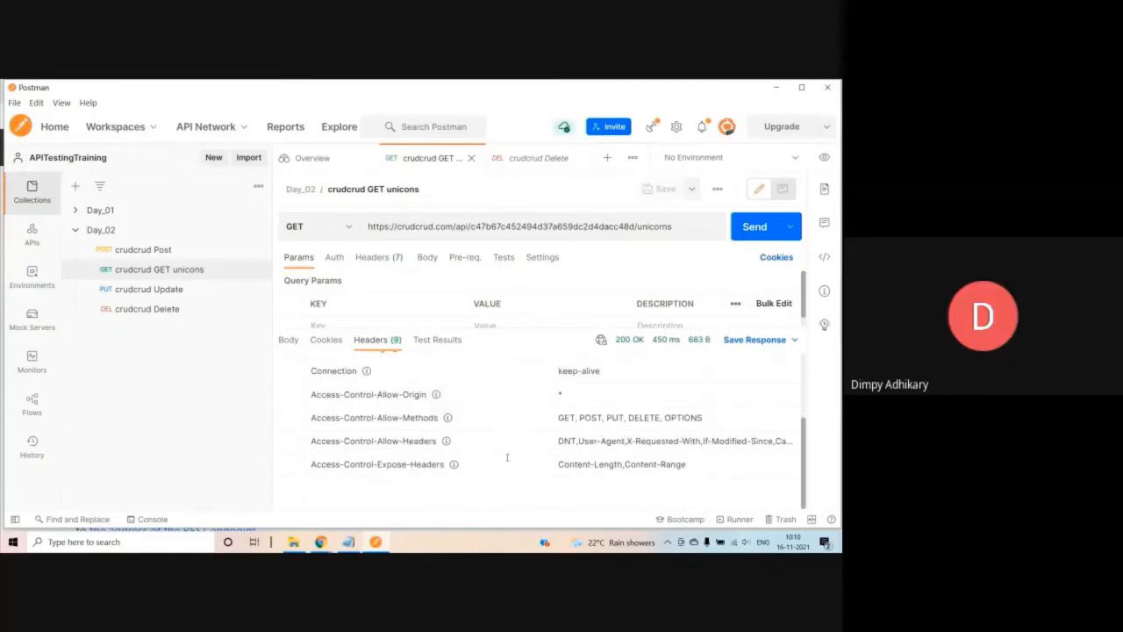
scroll(507, 458, up, 3)
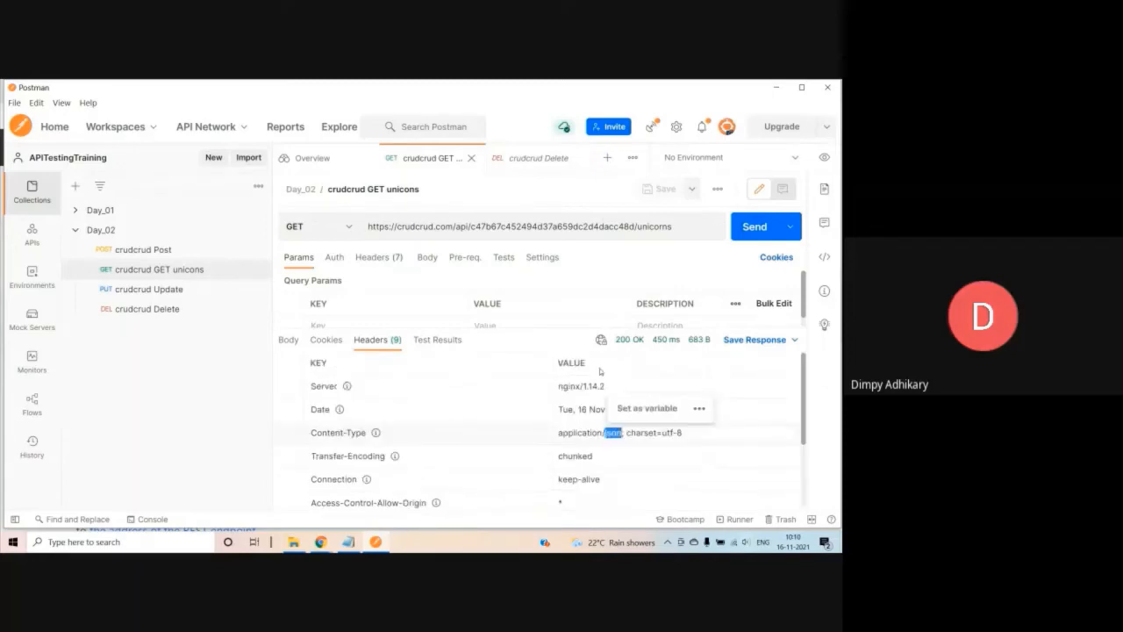
Step: Examine the GET response's status, time breakdown and size, and reduce the response area's height
mouse_move(637, 346)
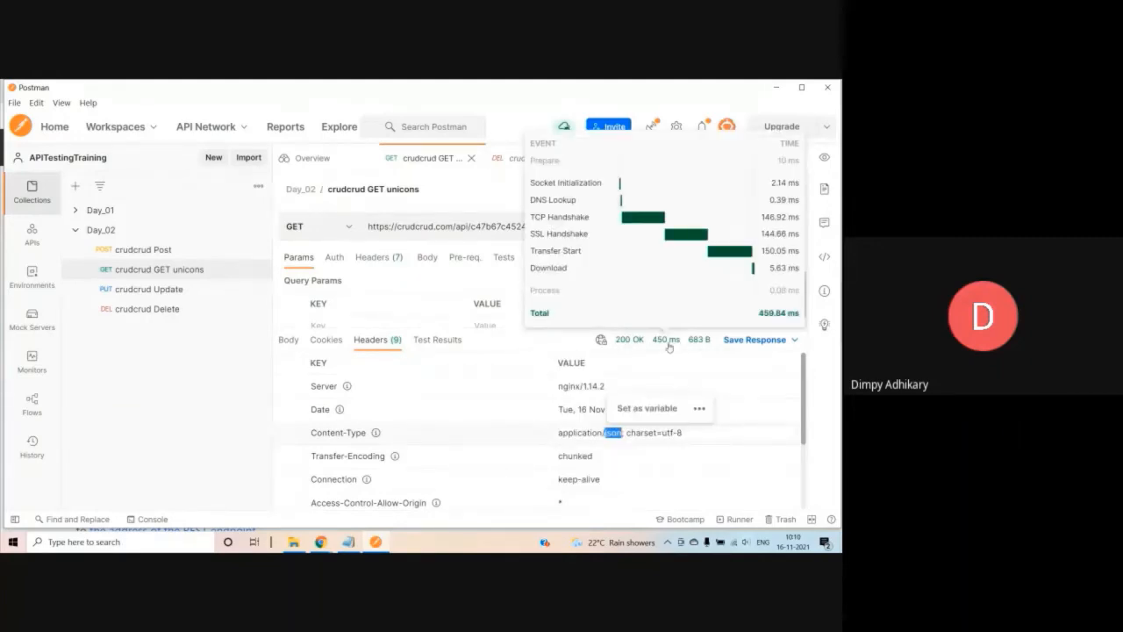
mouse_move(707, 347)
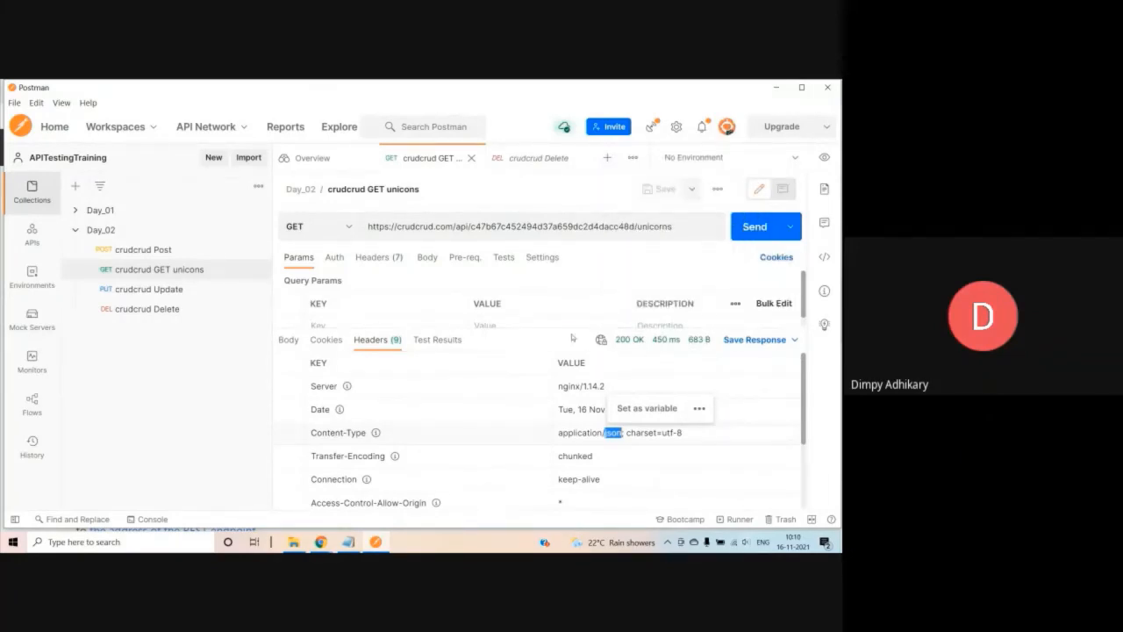
drag(572, 332, 497, 376)
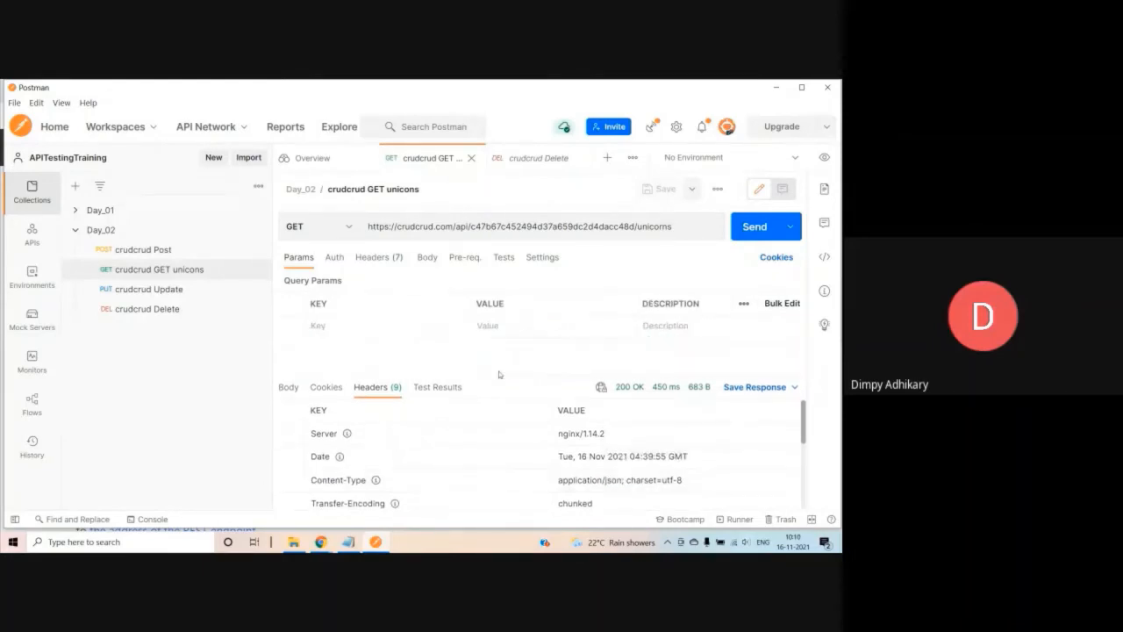